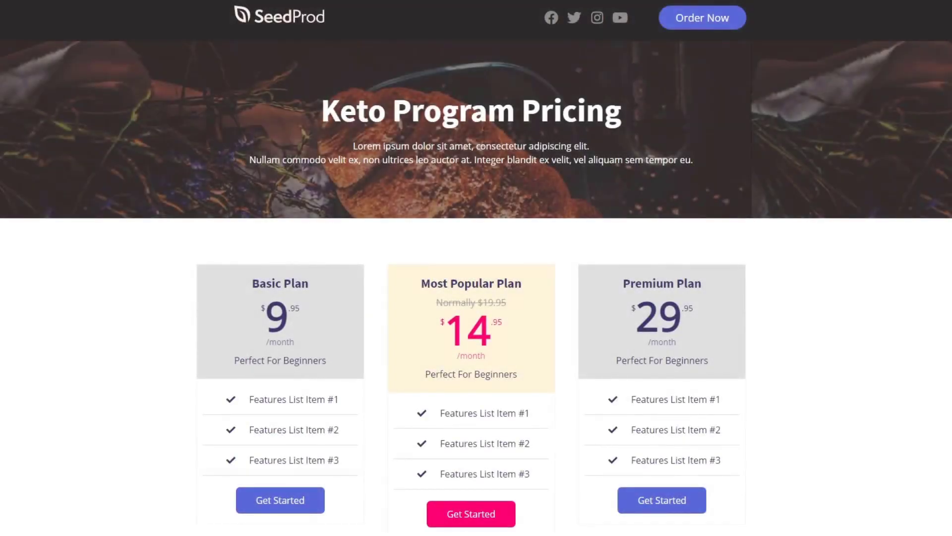
Step: Scroll through the published Keto Program Pricing page to review its three pricing plans
scroll(477, 268, "down", 3)
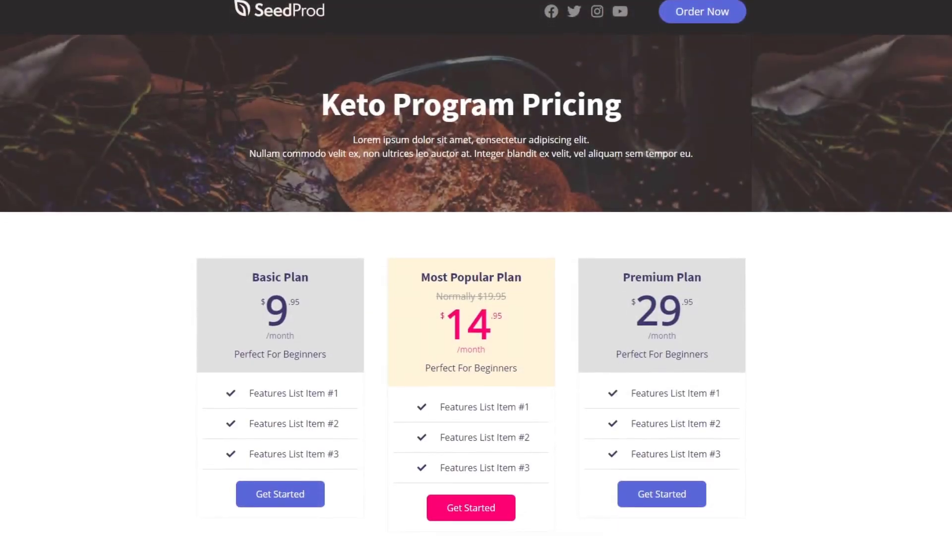
scroll(476, 268, "down", 5)
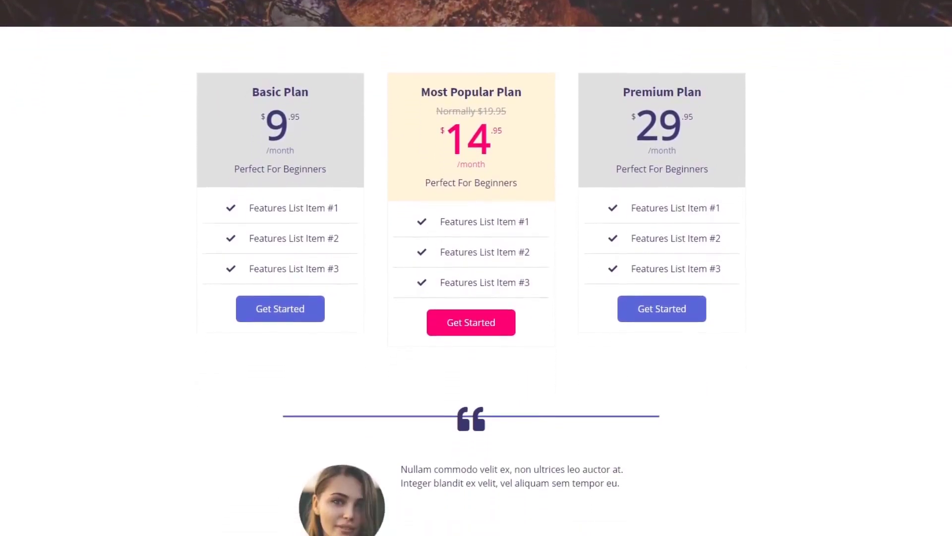
scroll(476, 268, "up", 4)
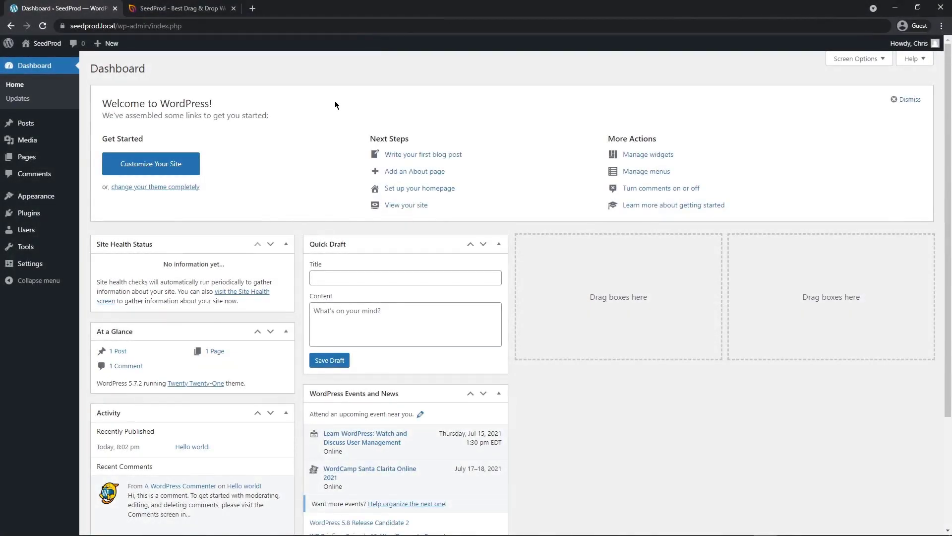
Step: Log into the SeedProd account, download the Landing Page Pro 6.5.2 zip and copy the licence key
left_click(169, 10)
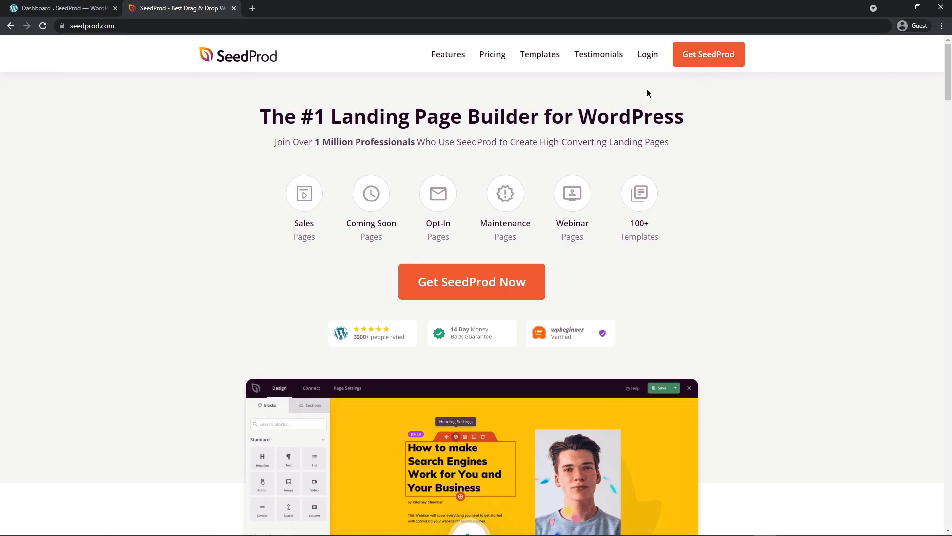
left_click(648, 56)
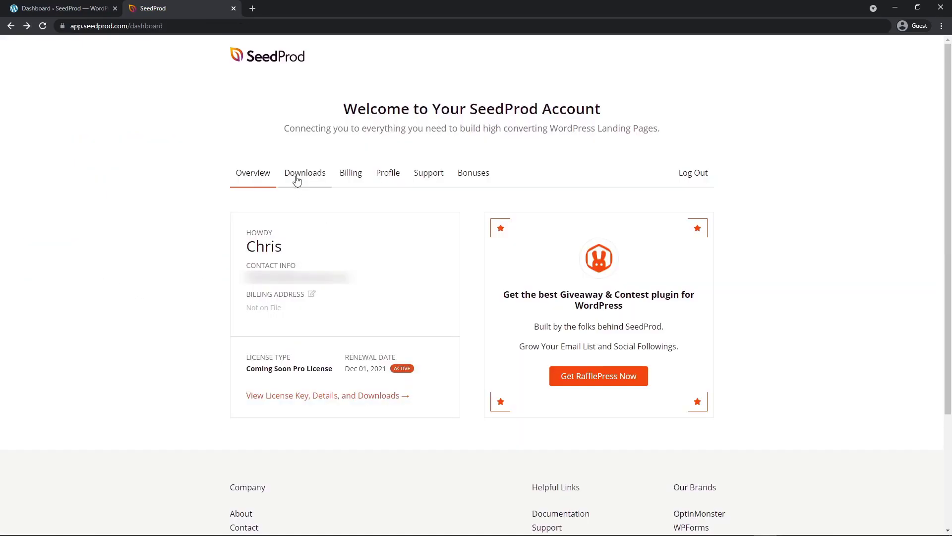
left_click(309, 172)
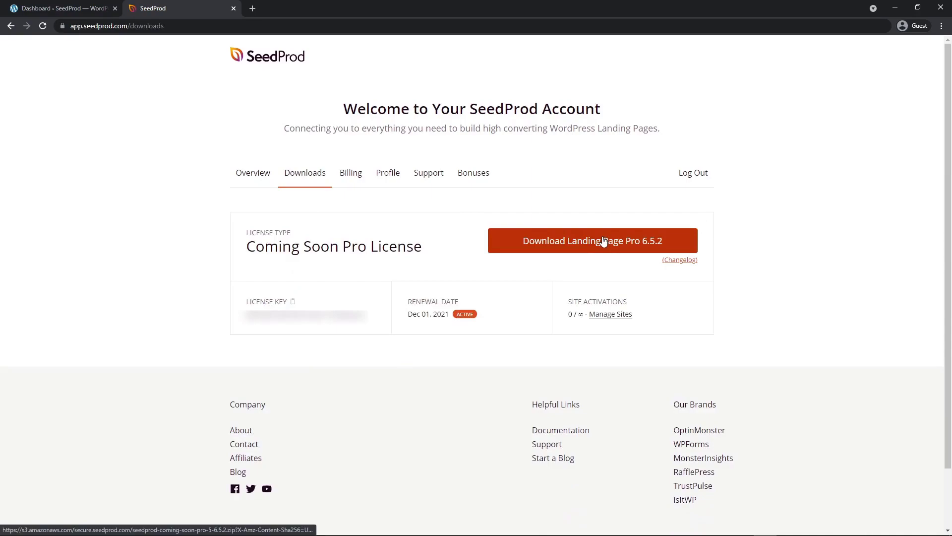
left_click(603, 241)
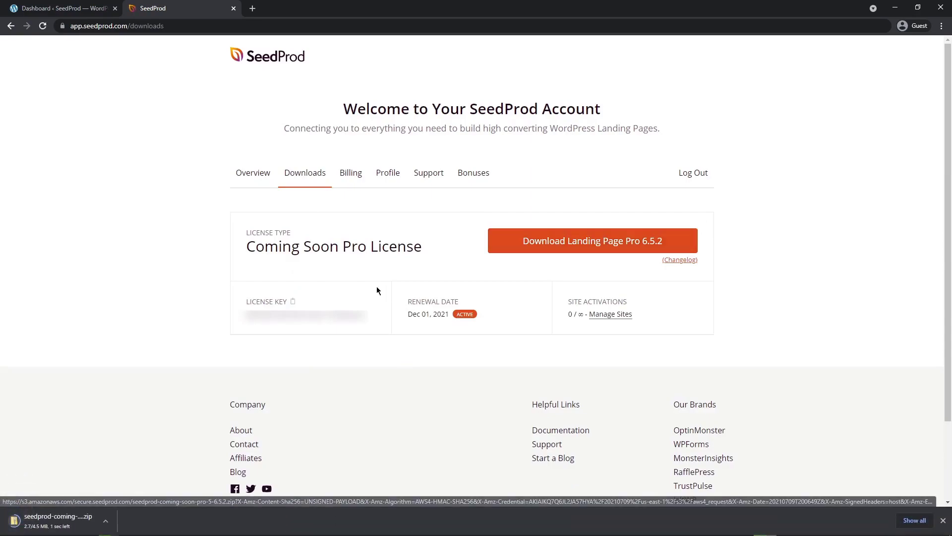
left_click(295, 303)
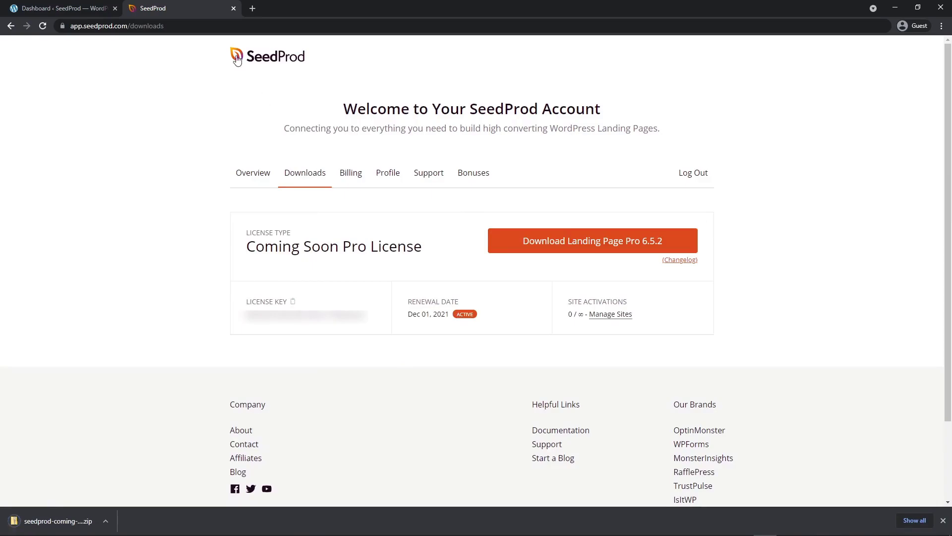
Step: Upload the downloaded SeedProd zip under Plugins > Add New, install it and activate it
left_click(233, 9)
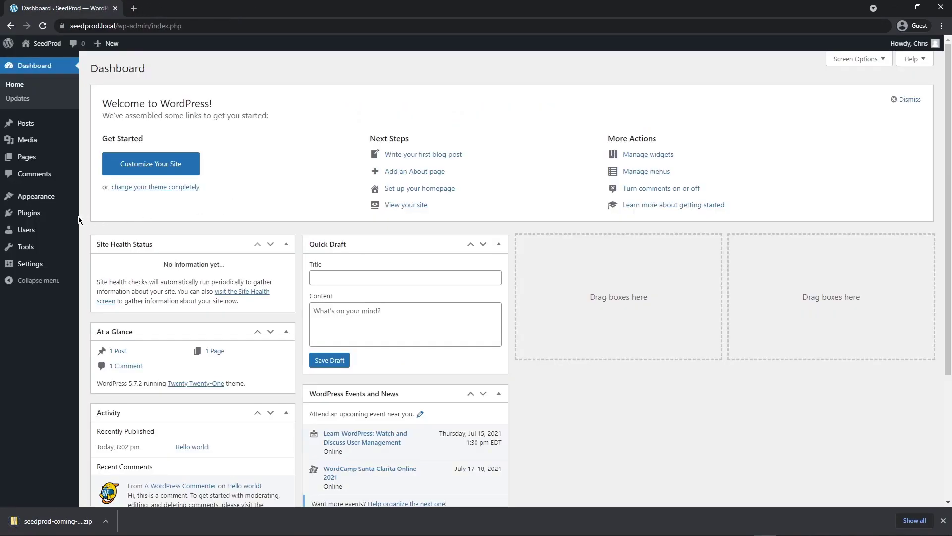
mouse_move(30, 213)
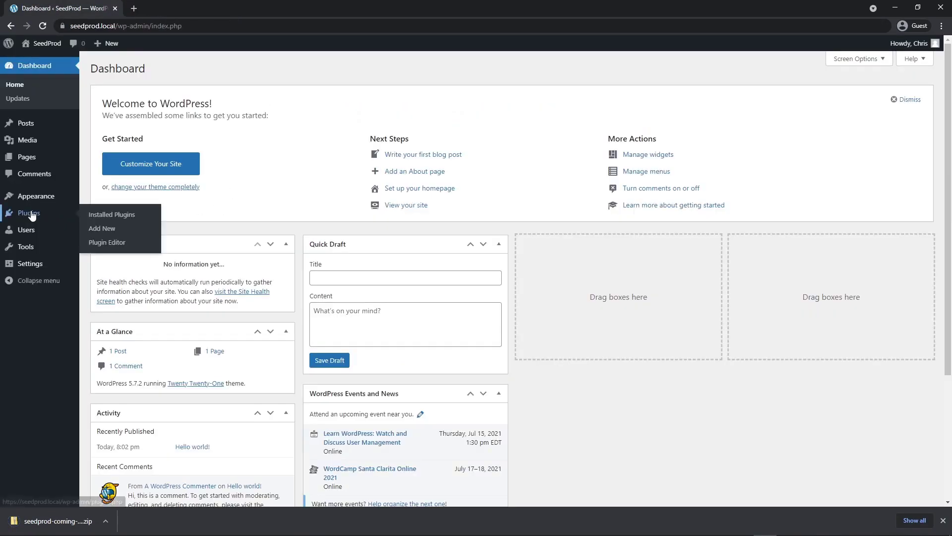
left_click(100, 229)
left_click(187, 69)
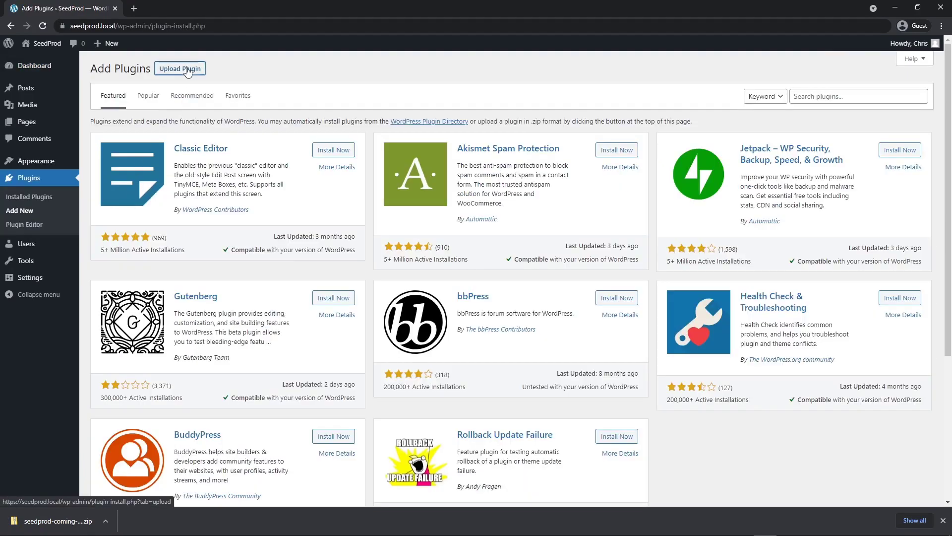
left_click_drag(100, 522, 457, 159)
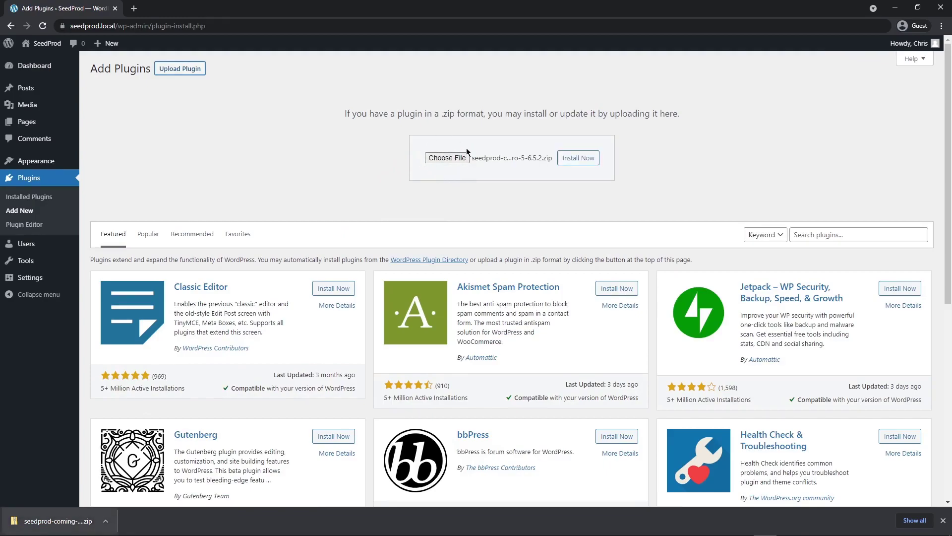
left_click(578, 157)
left_click(110, 154)
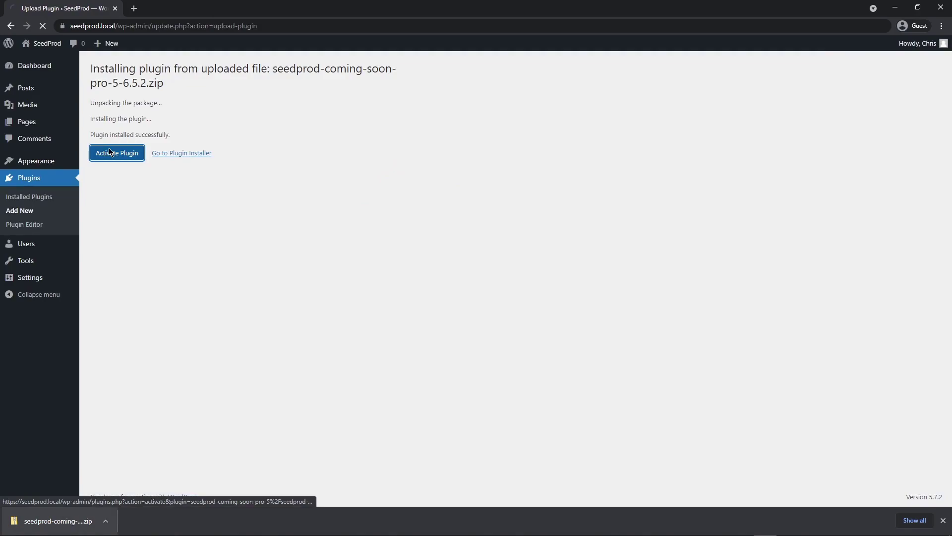
Step: Paste the copied licence key into the SeedProd licence field and verify it
left_click(454, 216)
right_click(456, 217)
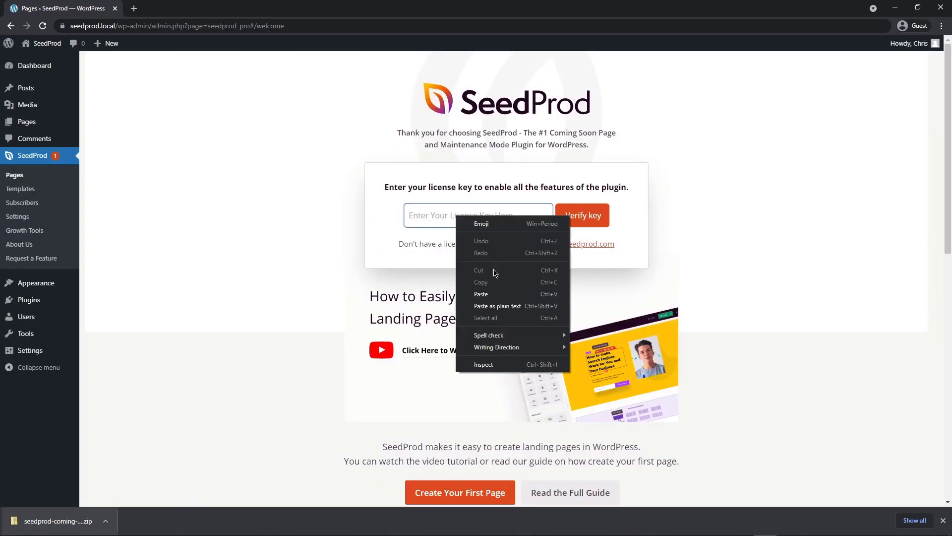
left_click(499, 295)
left_click(585, 222)
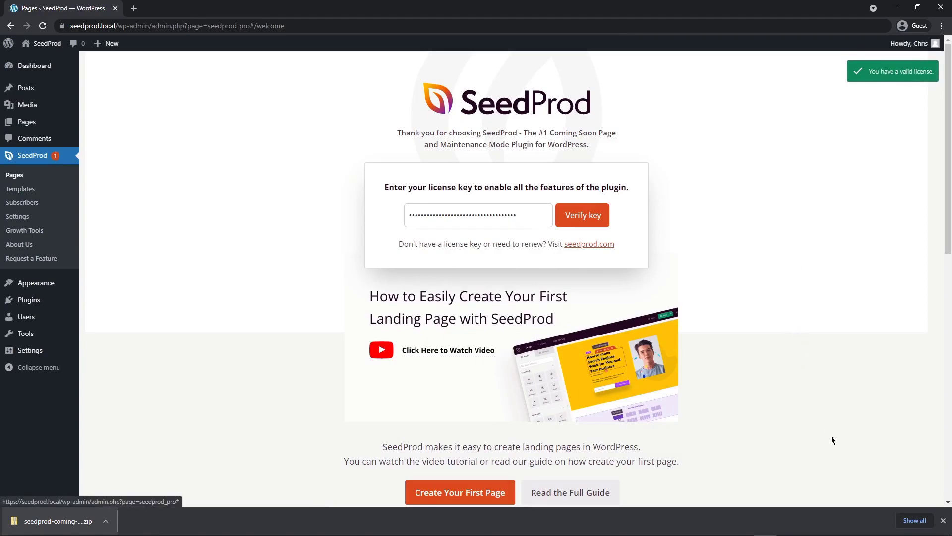
left_click(944, 522)
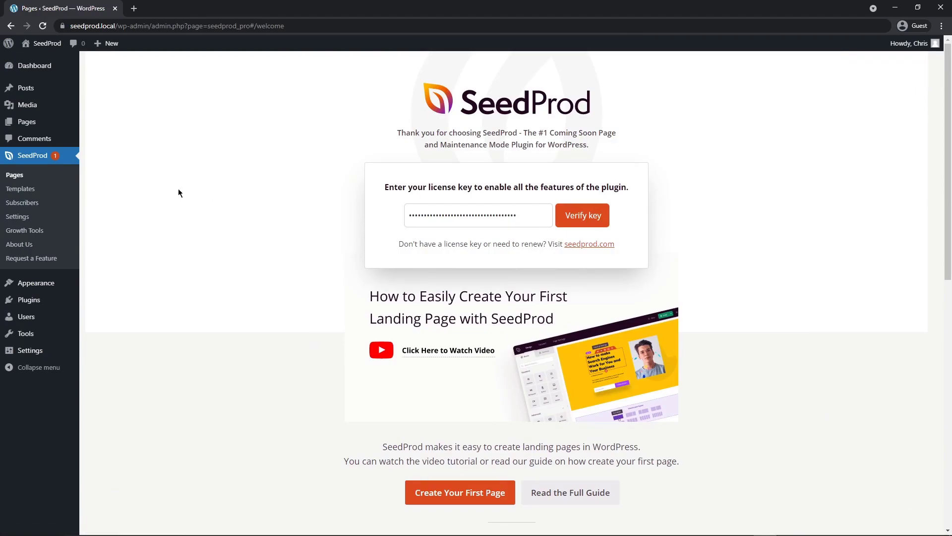
Step: Start a new SeedProd landing page and search the templates for keto
left_click(14, 176)
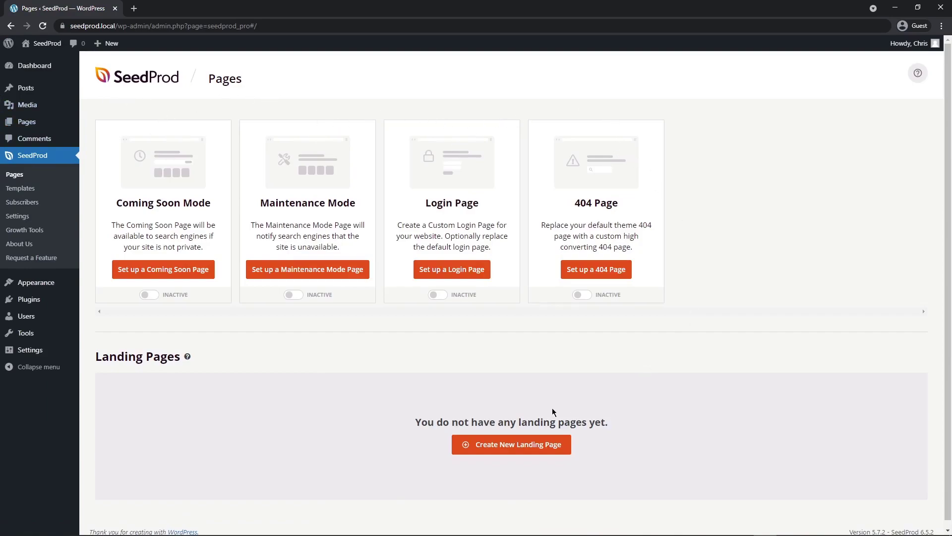
left_click(513, 446)
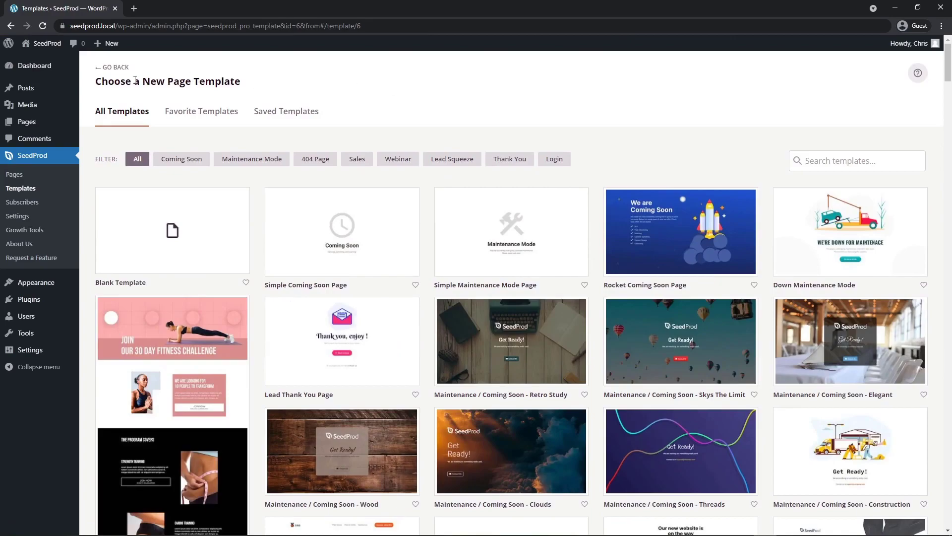
mouse_move(156, 251)
left_click_drag(948, 67, 926, 472)
left_click(856, 161)
type("keto")
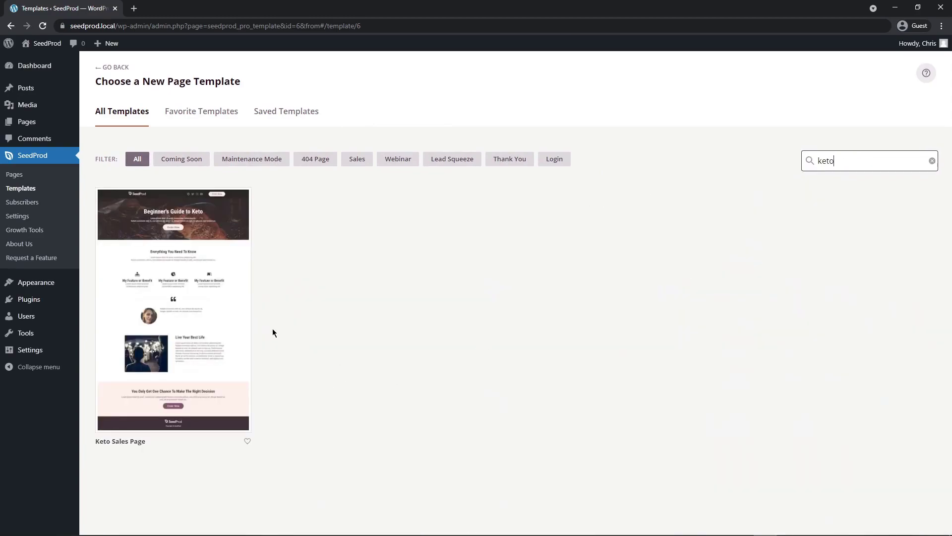
Step: Choose the Keto Sales Page template, name the page Pricing, and open it in the builder
mouse_move(139, 298)
left_click(162, 312)
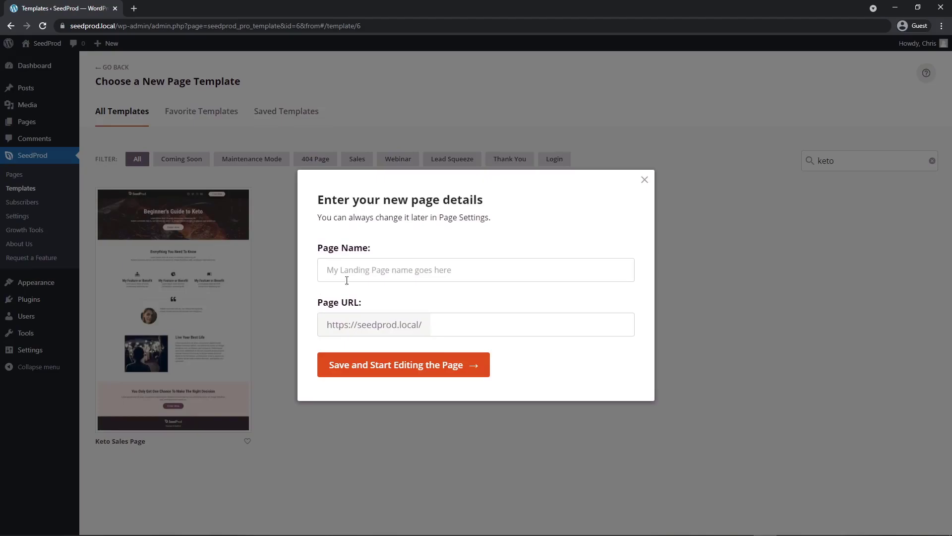
left_click(391, 271)
type("Pricing")
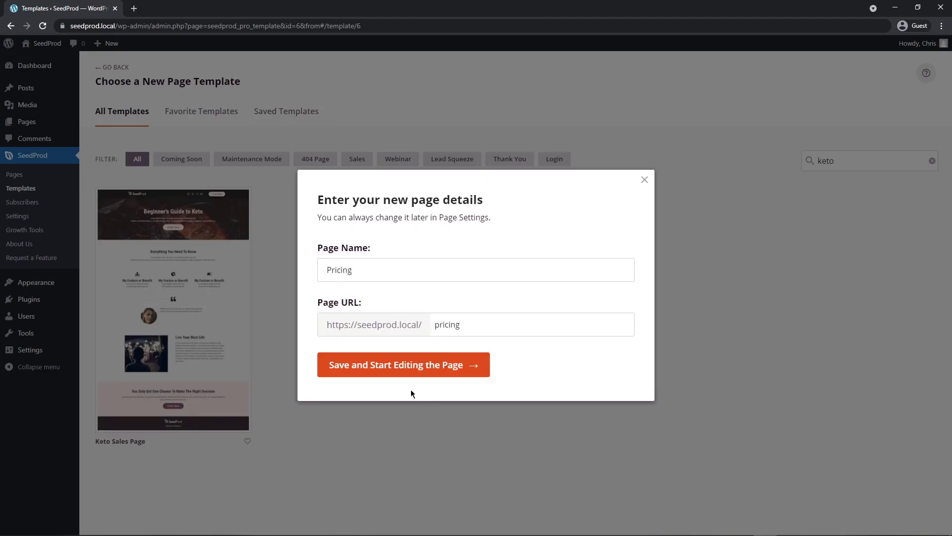
left_click(407, 367)
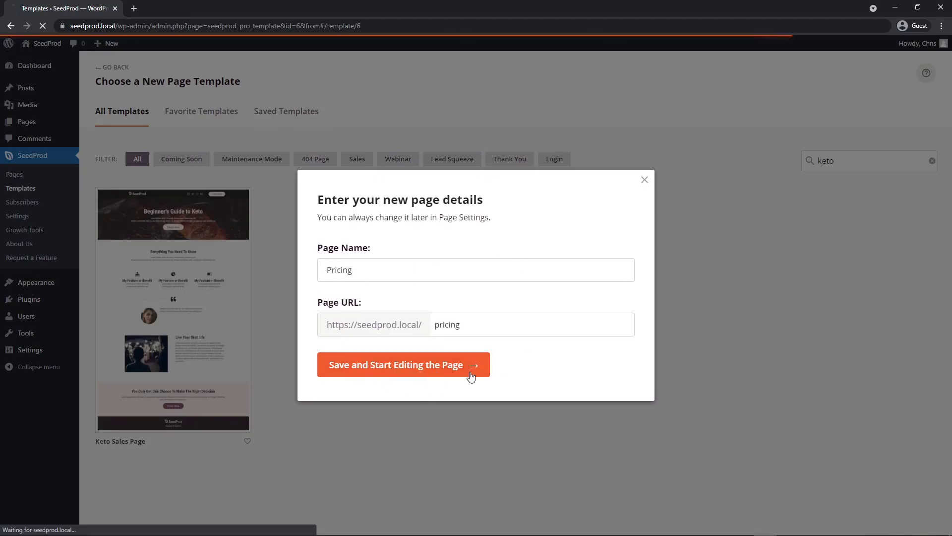
Step: Delete the Everything You Need To Know headline, its text block and the spacer below it
scroll(546, 297, "down", 12)
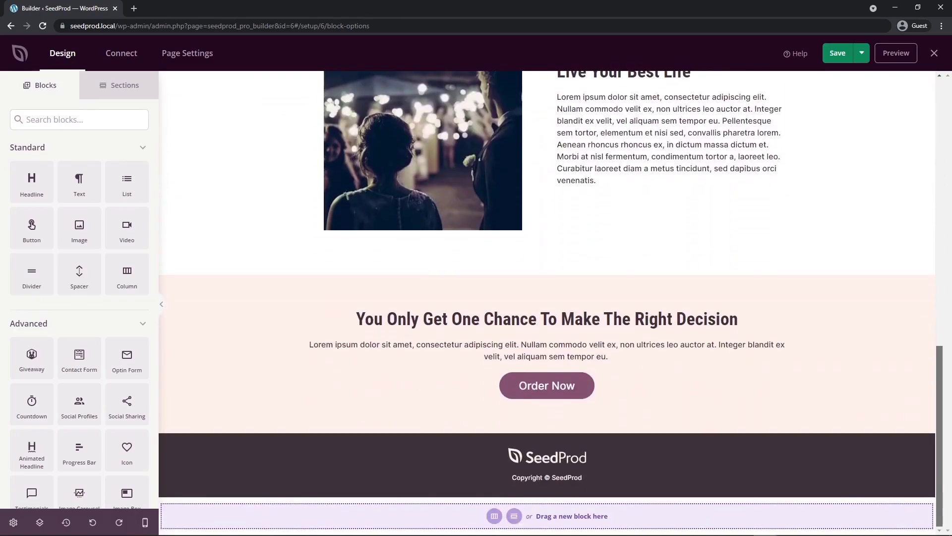
left_click_drag(939, 369, 921, 97)
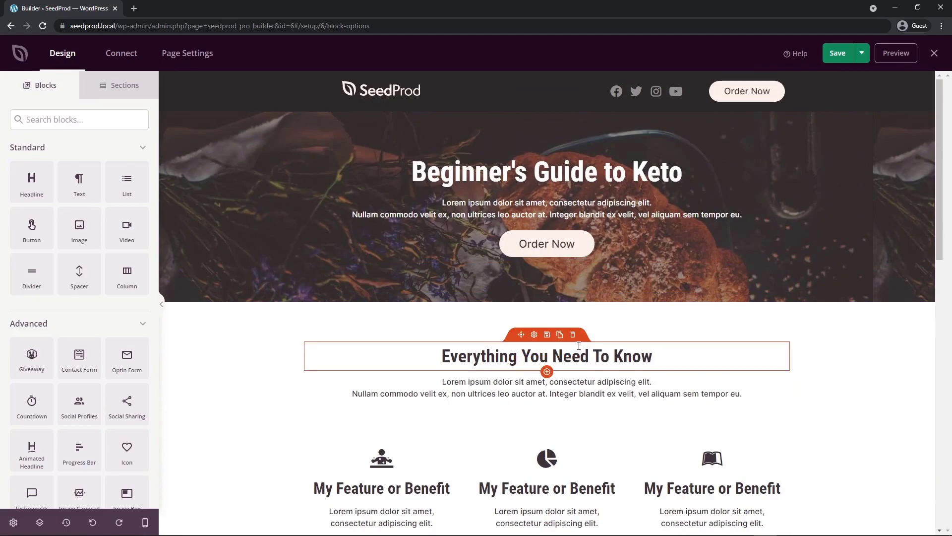
left_click(573, 334)
left_click(408, 295)
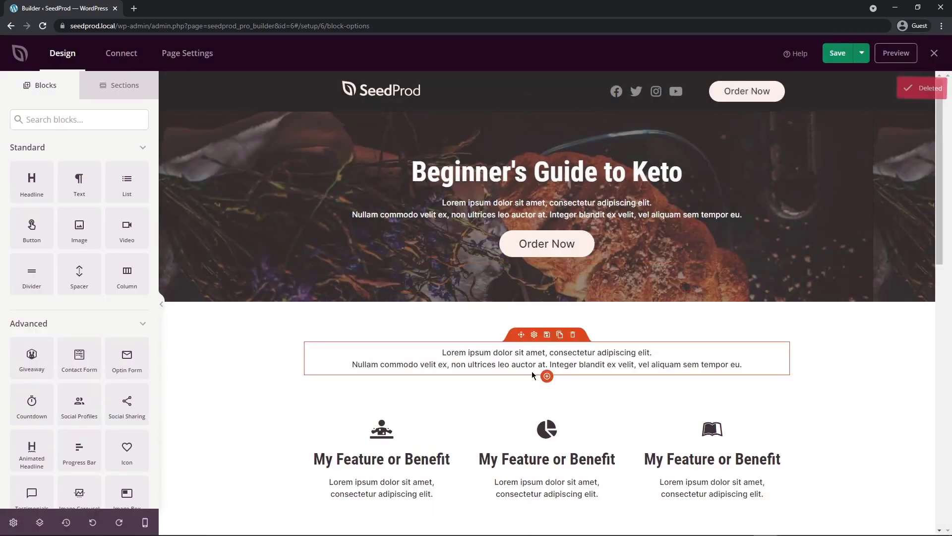
left_click(573, 334)
left_click(442, 295)
left_click(573, 335)
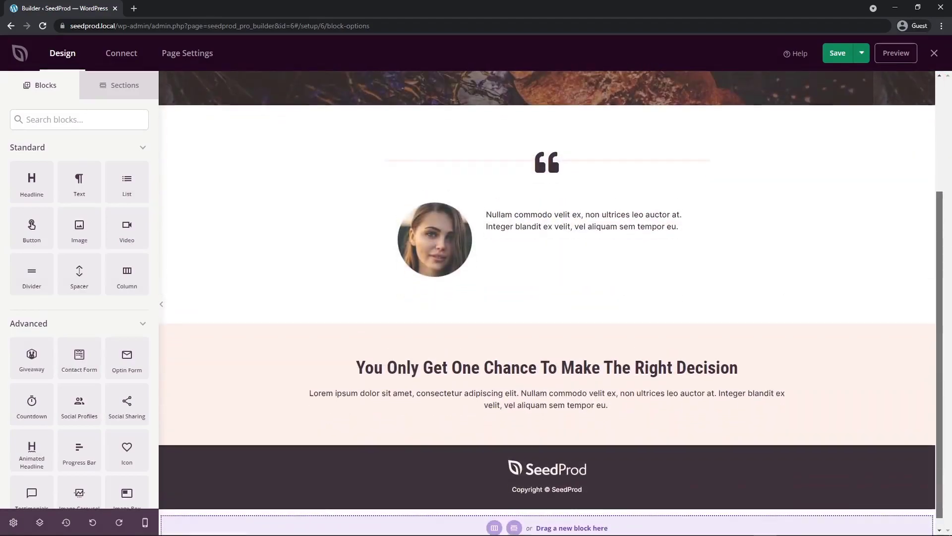
scroll(348, 101, "up", 3)
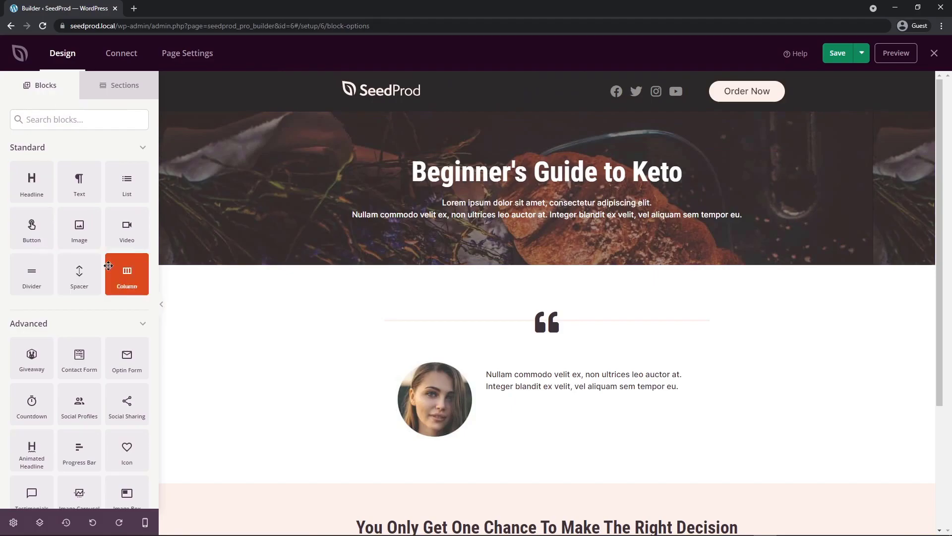
Step: Add a new headline to the hero banner and set its text colour to white
left_click_drag(32, 186, 463, 268)
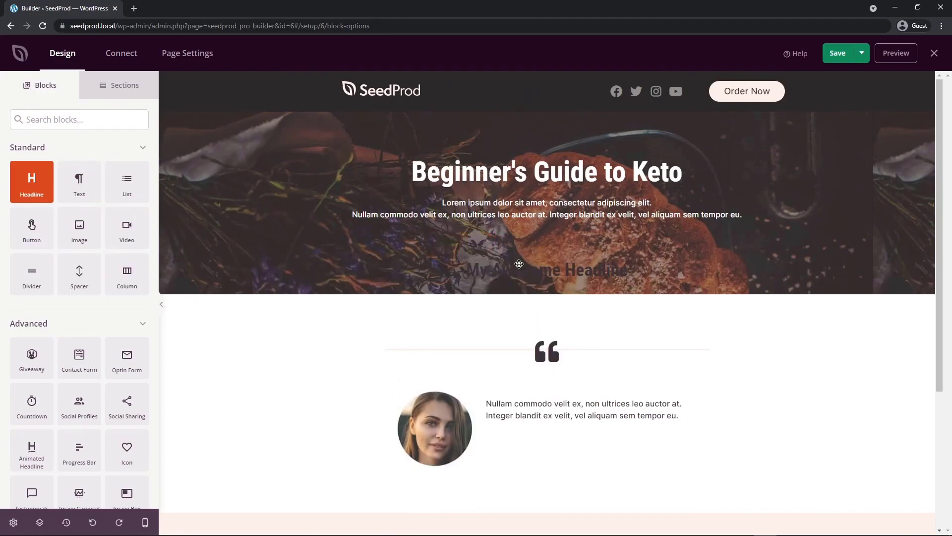
left_click(534, 249)
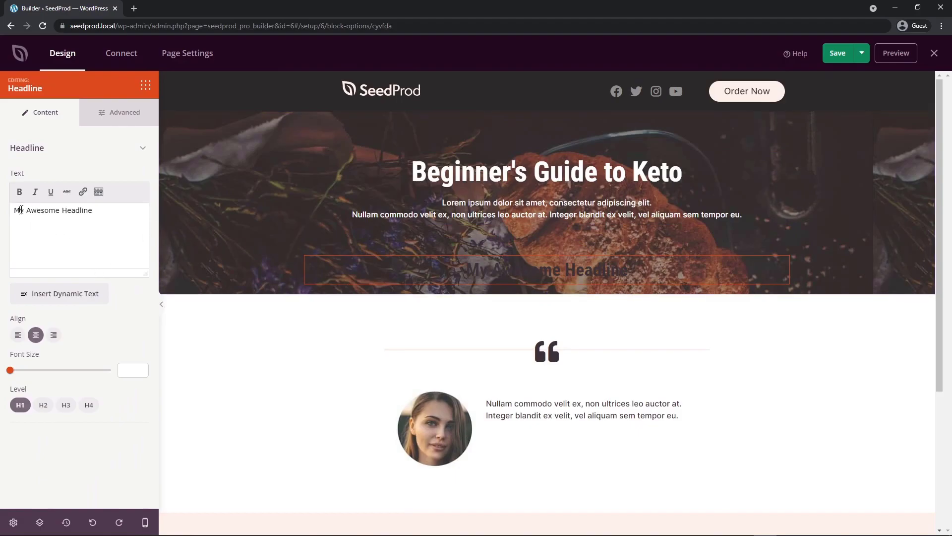
left_click_drag(20, 210, 93, 213)
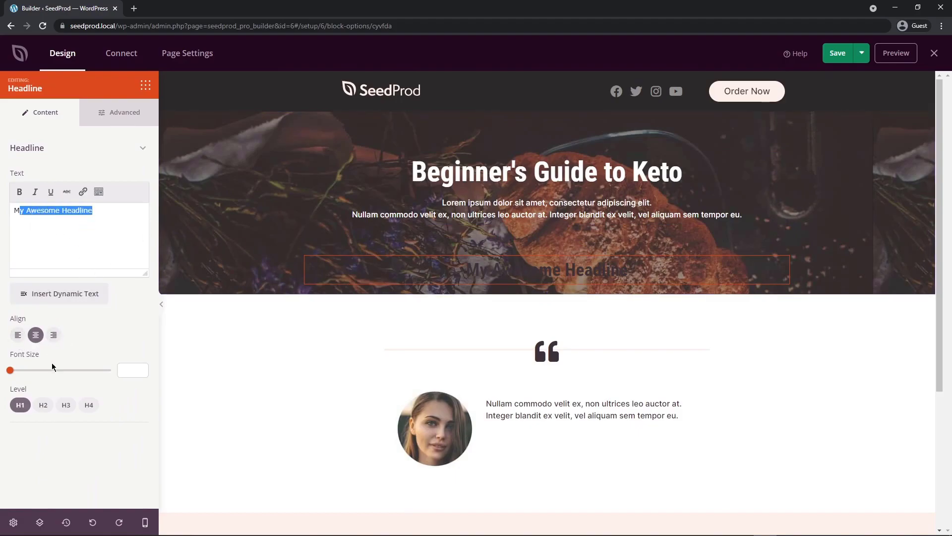
left_click(112, 128)
left_click(117, 192)
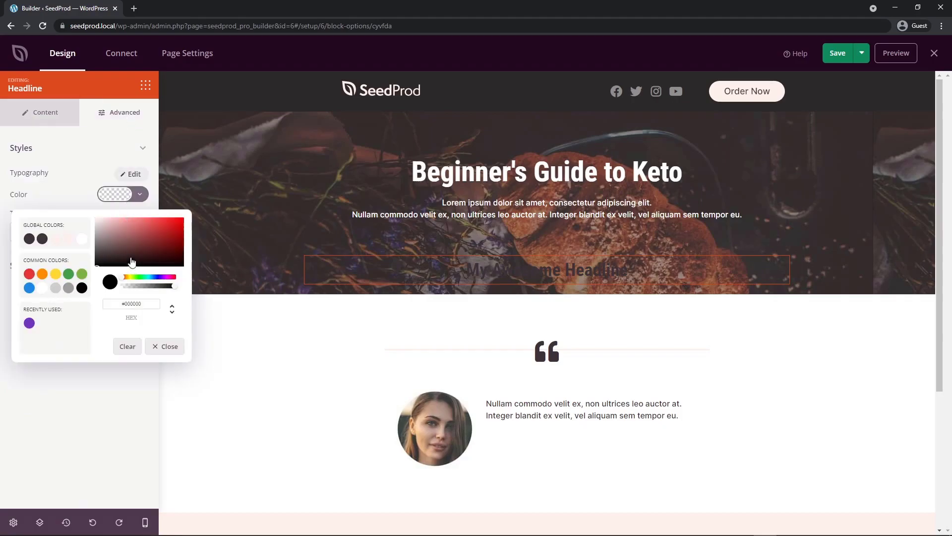
left_click_drag(132, 258, 85, 195)
left_click(94, 385)
left_click(39, 112)
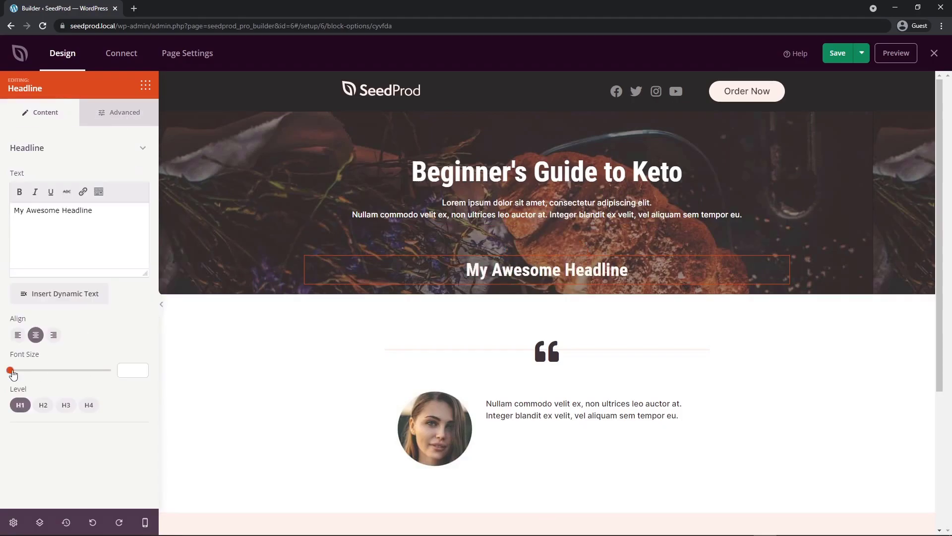
Step: Set the headline to size 52, centred, retype it as Keto Pricing, then delete it
left_click_drag(10, 370, 60, 372)
left_click(18, 334)
left_click(54, 335)
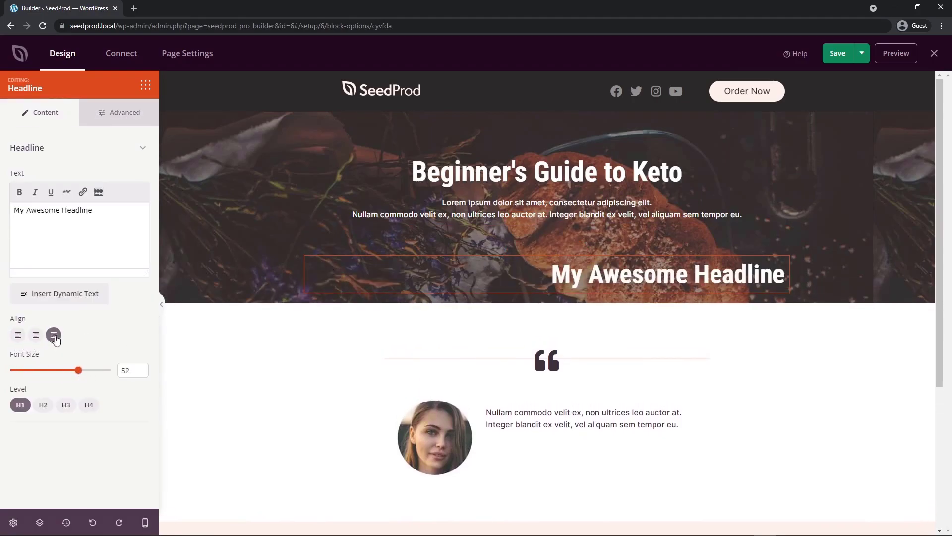
left_click(36, 335)
left_click_drag(95, 211, 1, 207)
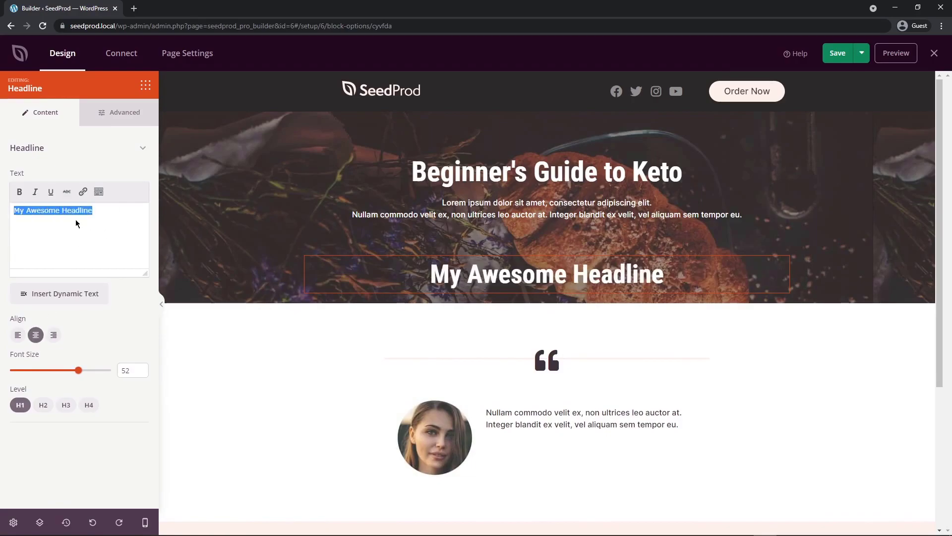
type("Keto Pricing")
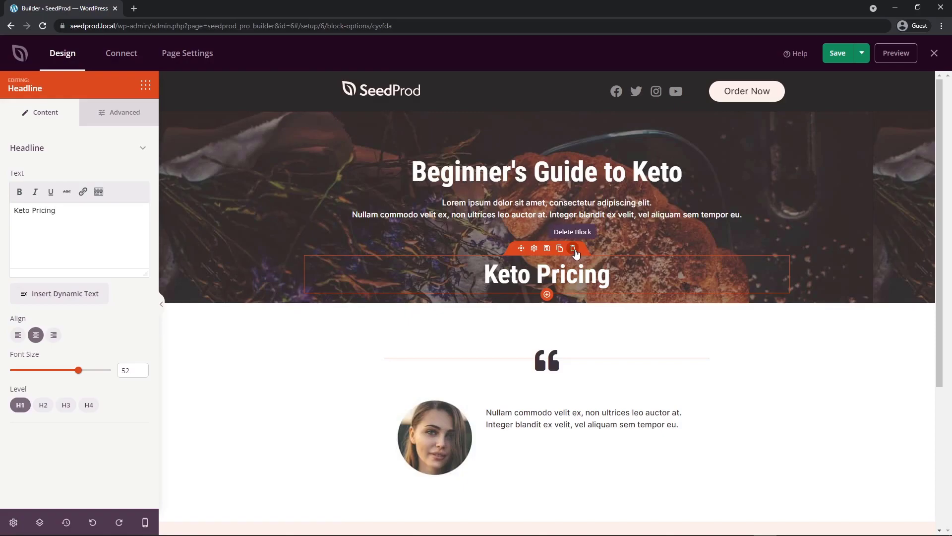
left_click(574, 248)
Step: Replace the hero headline text 'Beginner's Guide to Keto' with 'Keto Program Pricing'
left_click(461, 298)
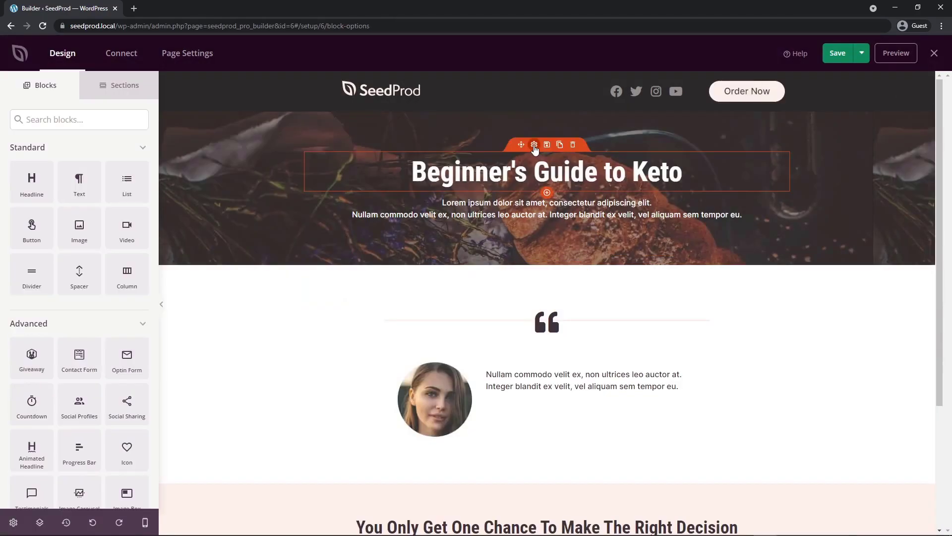
left_click(535, 148)
left_click_drag(133, 209, 1, 214)
type("K")
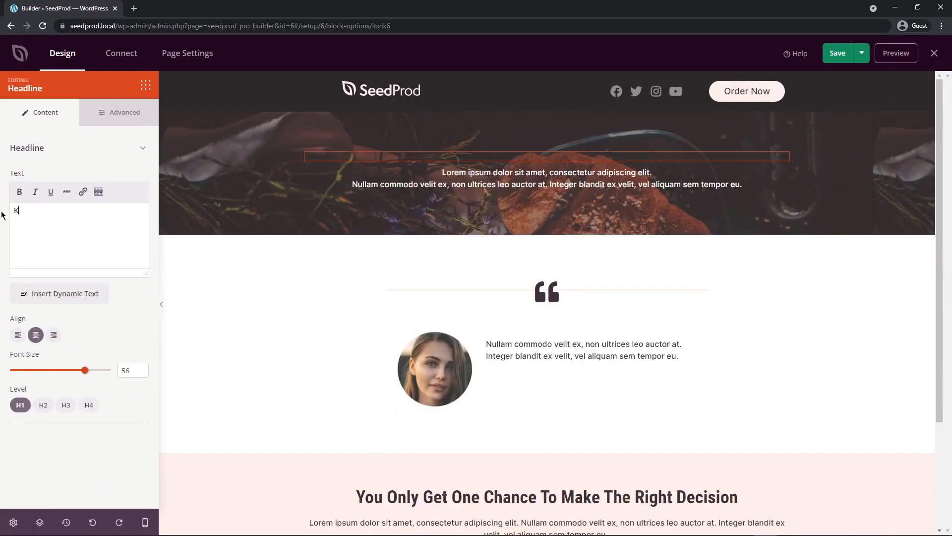
type("eto Program")
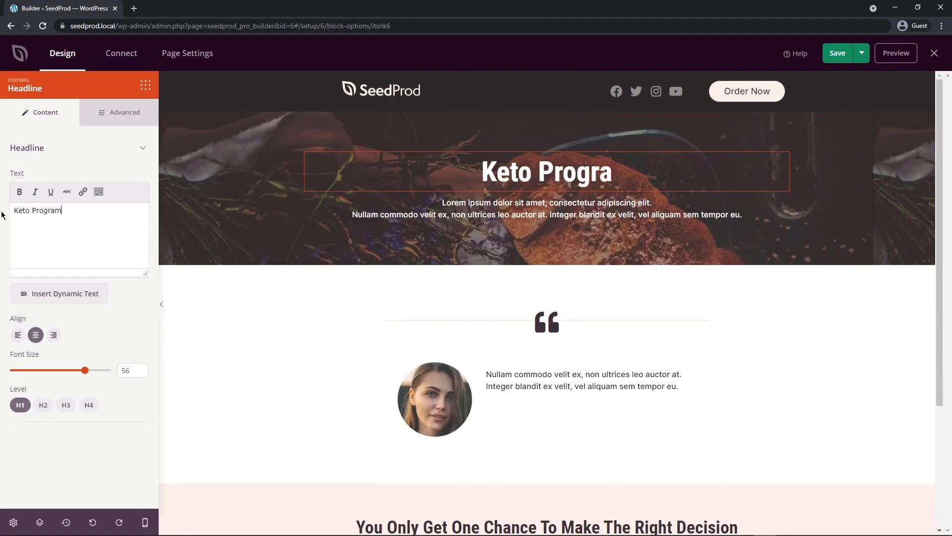
type(" Pricing")
left_click(377, 284)
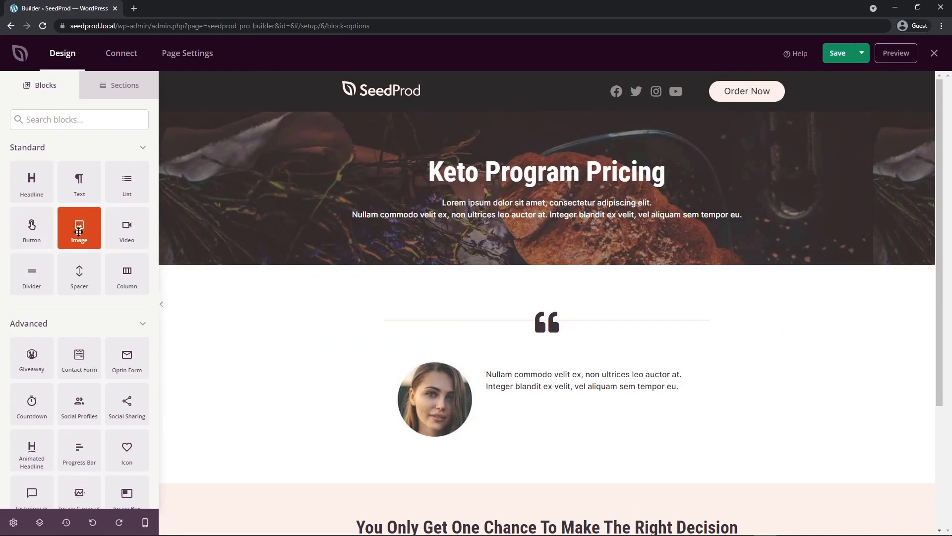
Step: Drop a Column block below the hero banner and choose the three-column layout
left_click_drag(127, 278, 548, 292)
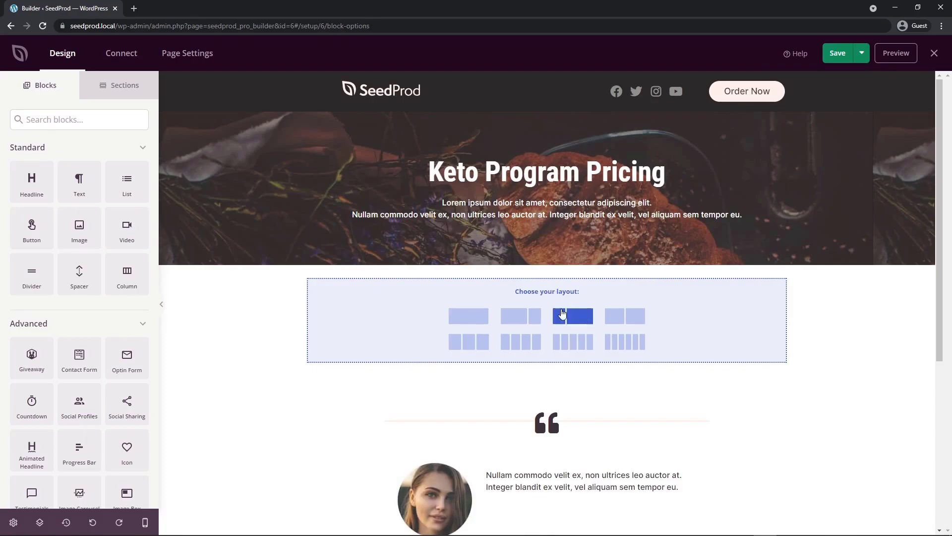
left_click(470, 342)
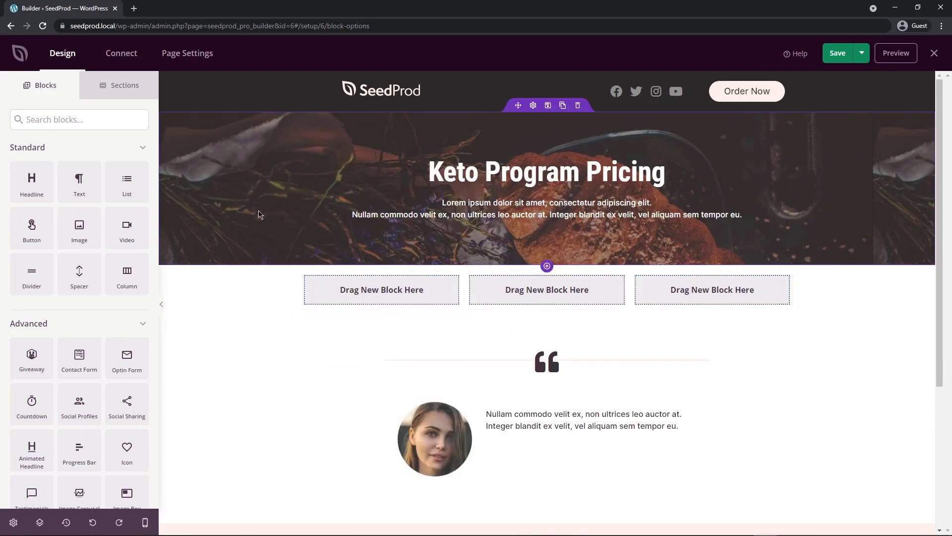
scroll(112, 210, "down", 5)
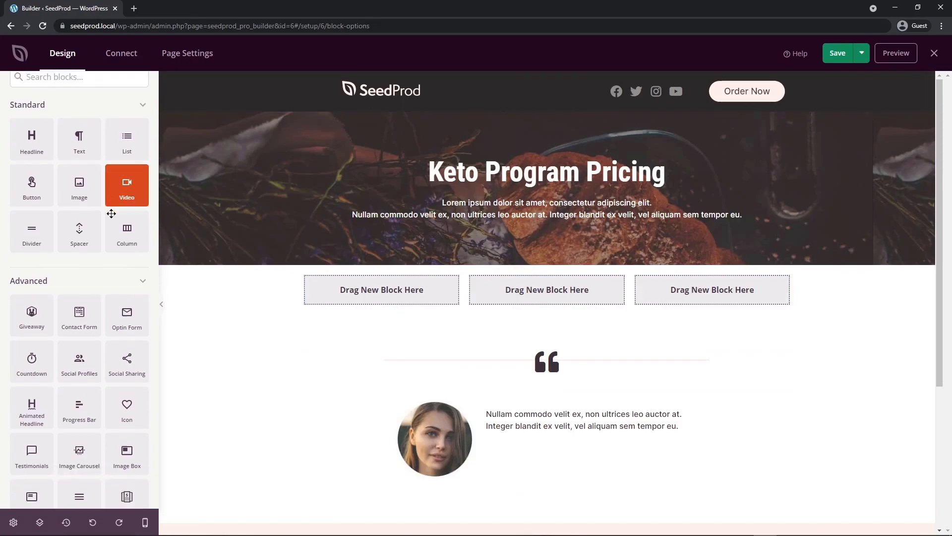
Step: Place a pricing table in the first column with plan name Basic Plan and price 9.95
scroll(80, 188, "down", 1)
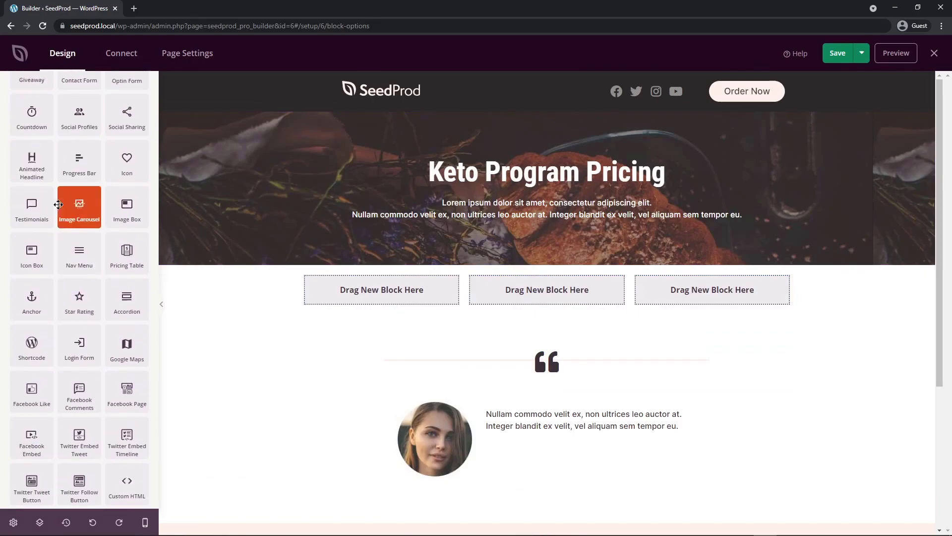
left_click_drag(129, 254, 395, 289)
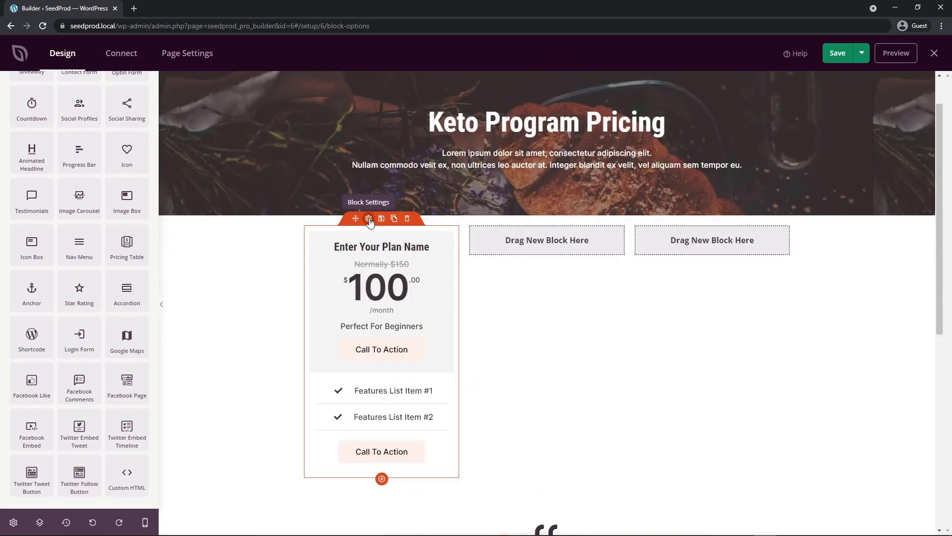
left_click(369, 219)
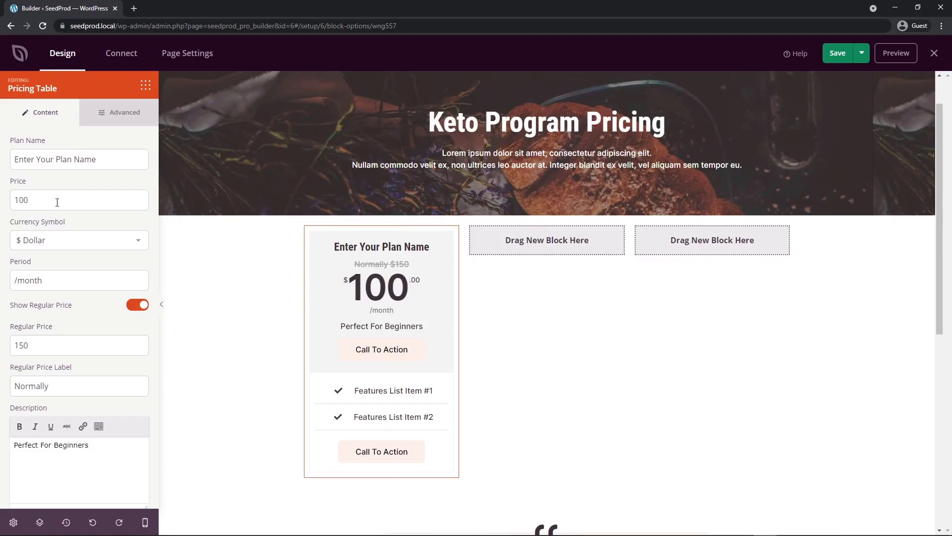
left_click(57, 159)
type("Basic Plan")
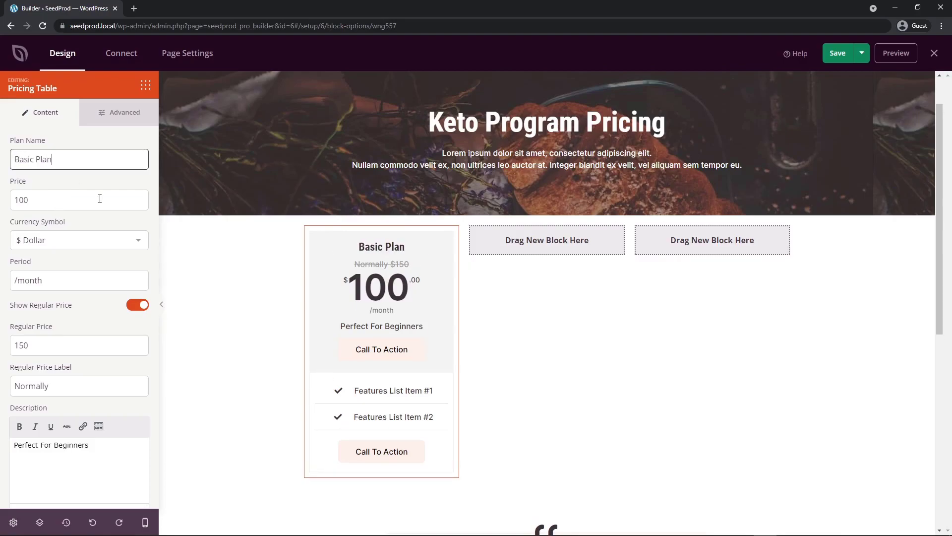
double_click(100, 198)
type("9.95")
Step: Keep the dollar currency and turn off the crossed-out regular price
left_click(53, 241)
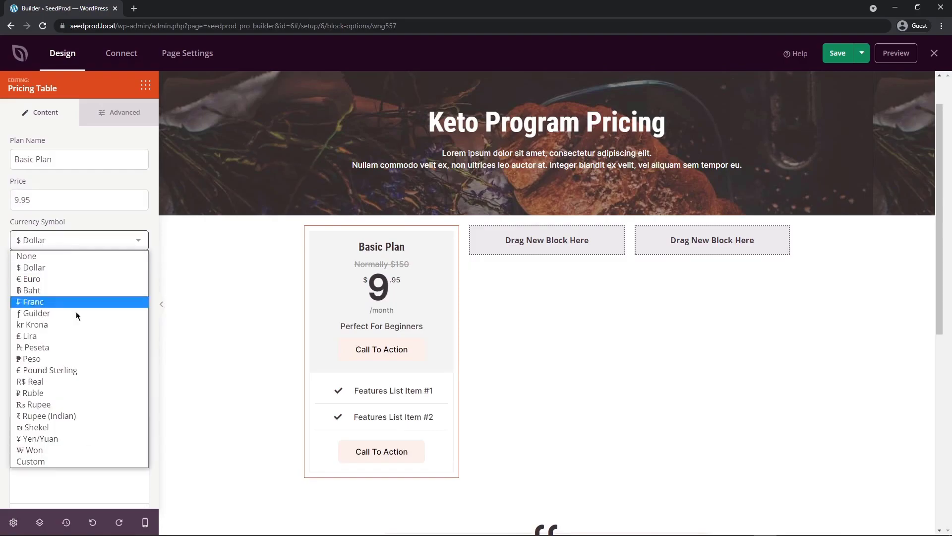
left_click(78, 221)
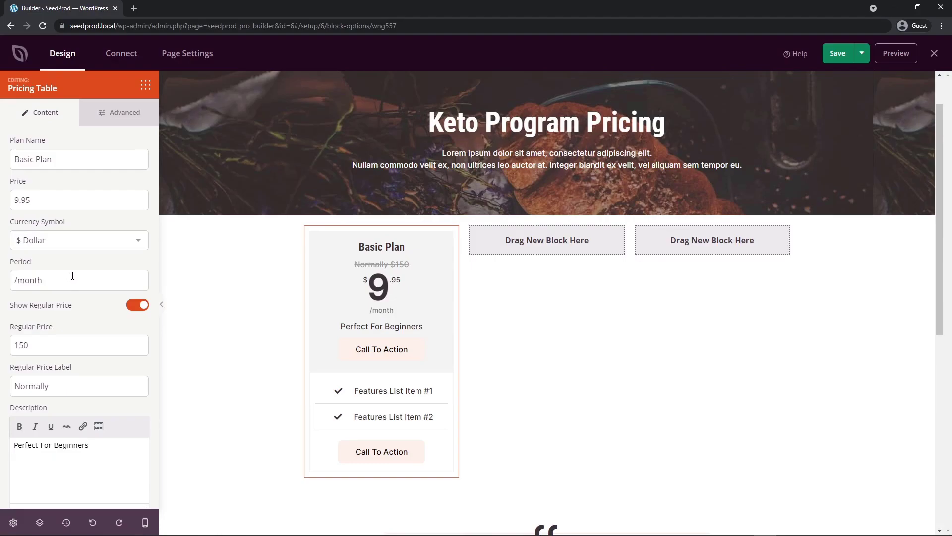
scroll(20, 256, "down", 1)
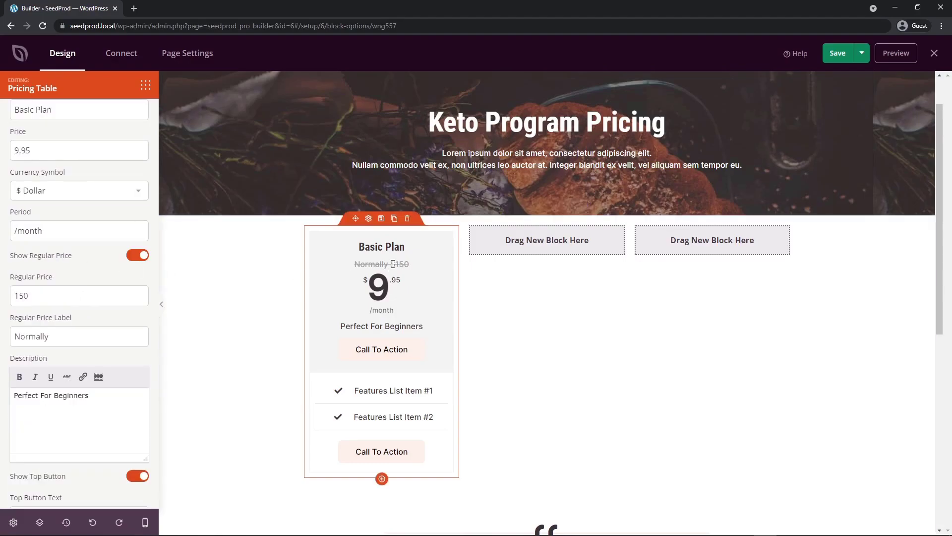
left_click(138, 256)
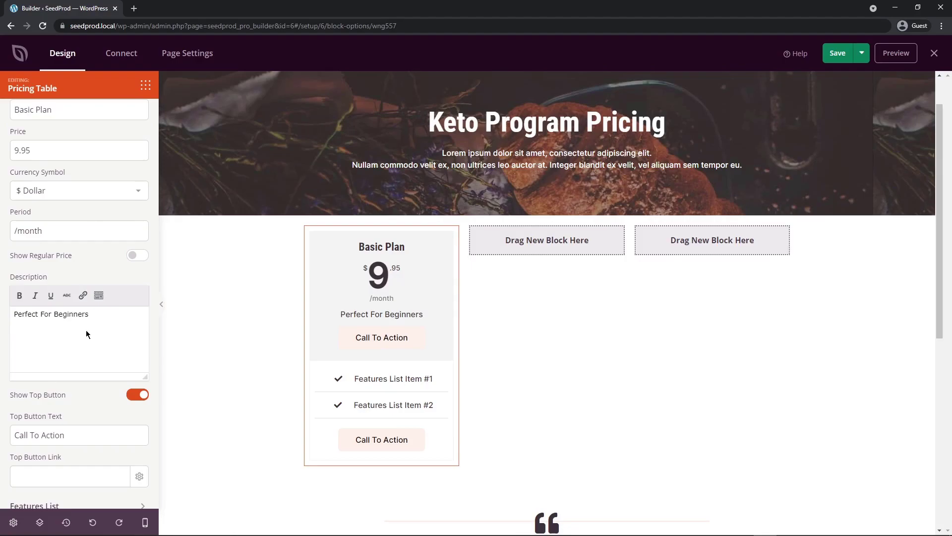
scroll(85, 329, "down", 2)
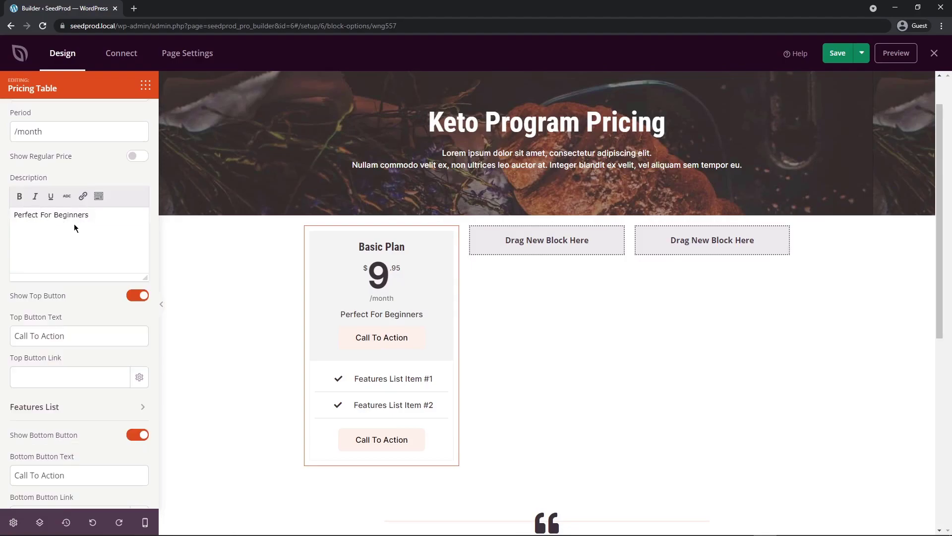
scroll(77, 223, "down", 1)
left_click_drag(67, 300, 1, 300)
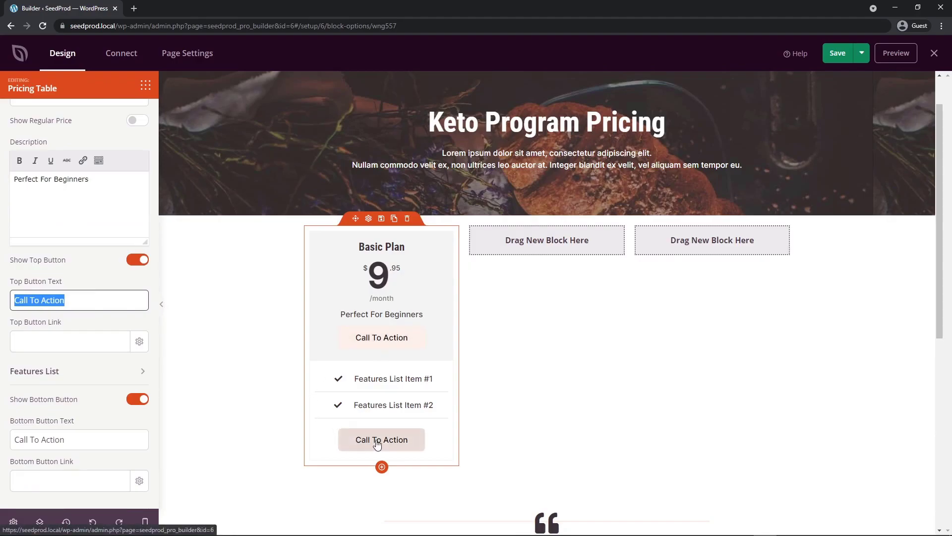
Step: Turn off the top button and add a third feature item numbered 3
left_click(137, 260)
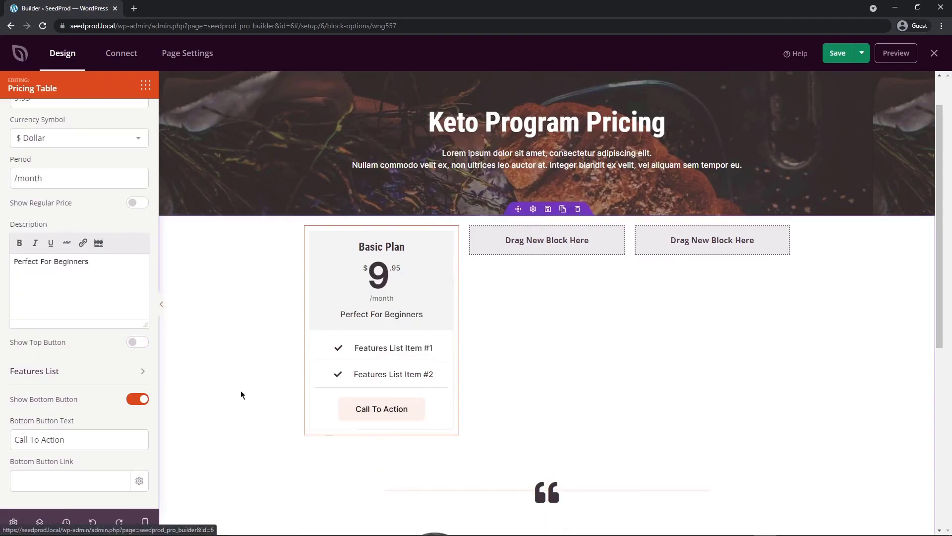
left_click(141, 372)
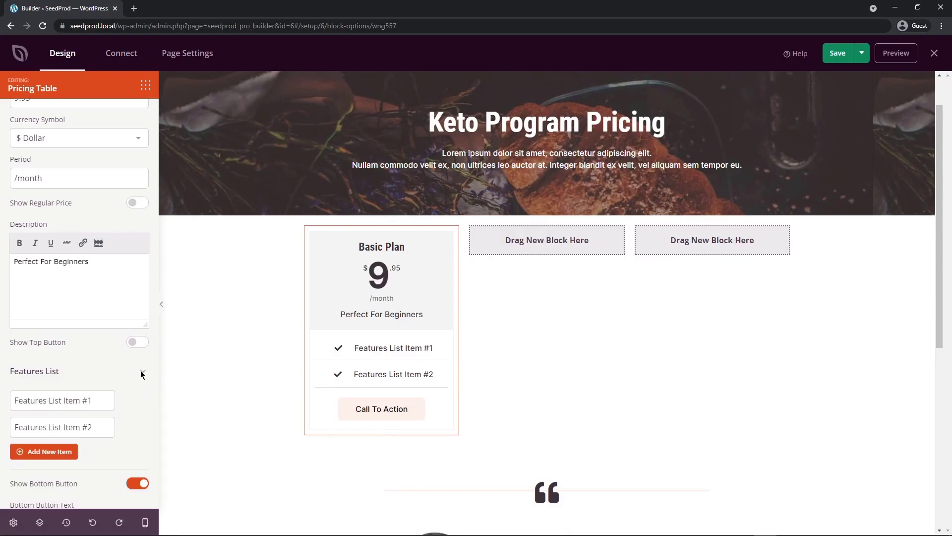
scroll(124, 380, "down", 2)
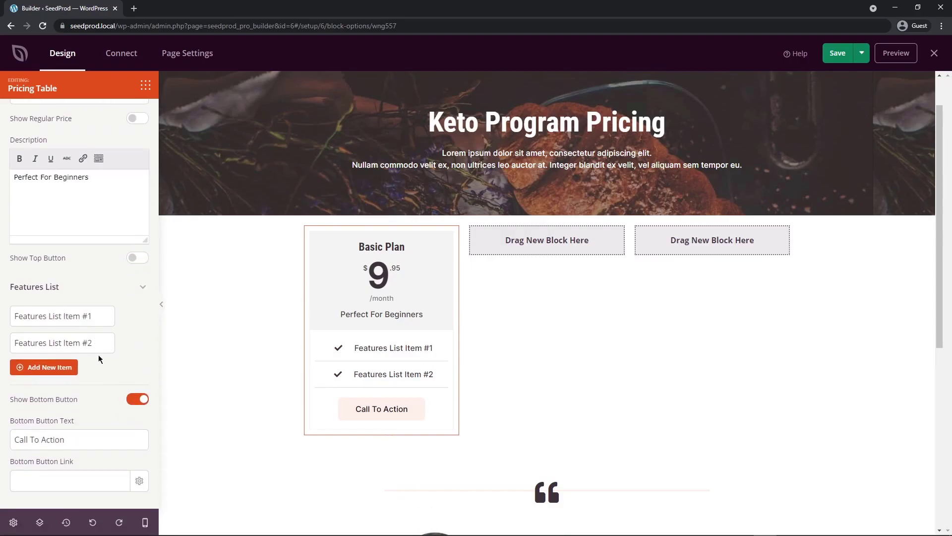
left_click(125, 343)
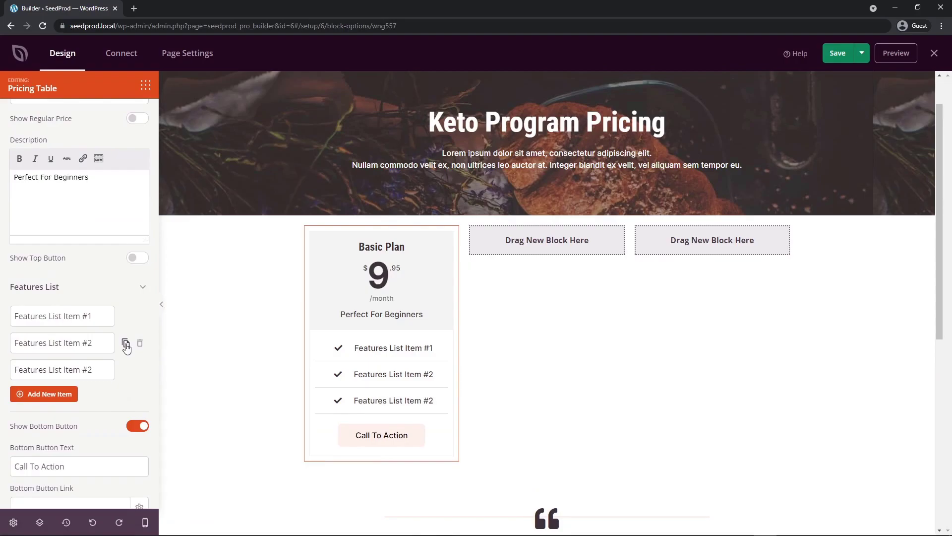
left_click(94, 370)
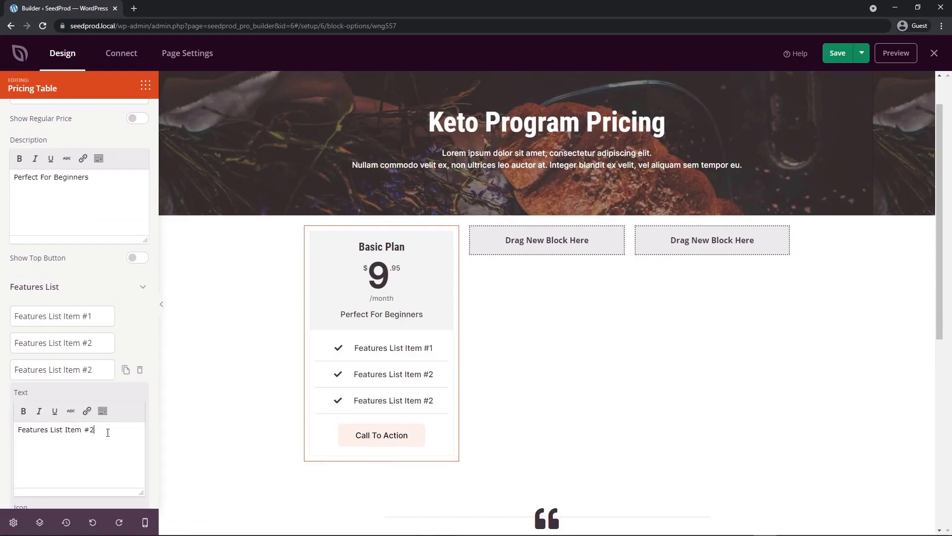
key("BackSpace")
type("3")
left_click(98, 375)
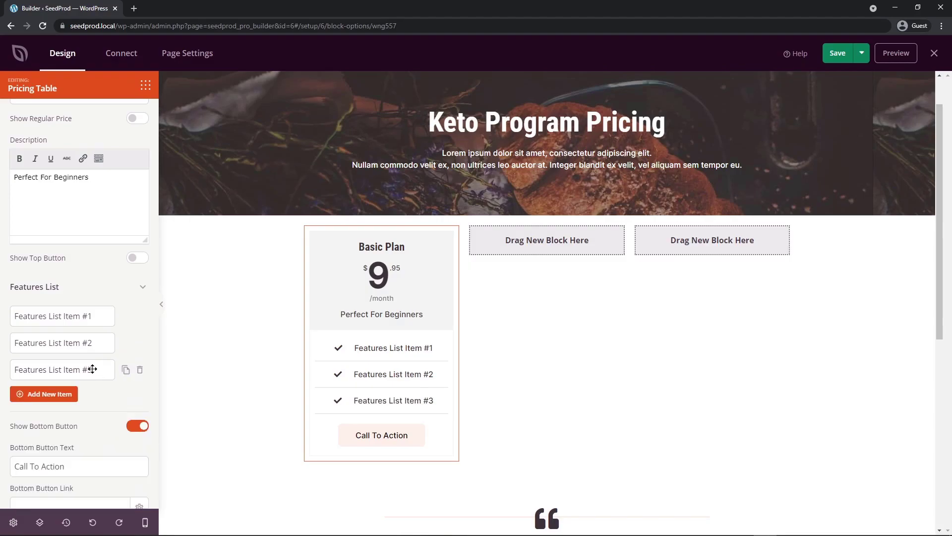
Step: Change the bottom button text to Get Started
scroll(92, 369, "down", 1)
left_click_drag(65, 440, 1, 440)
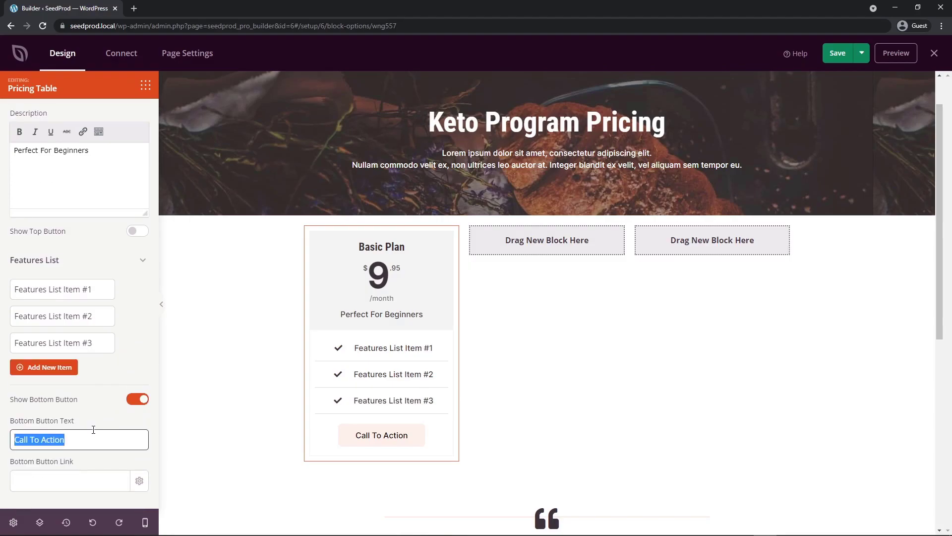
type("Get Started")
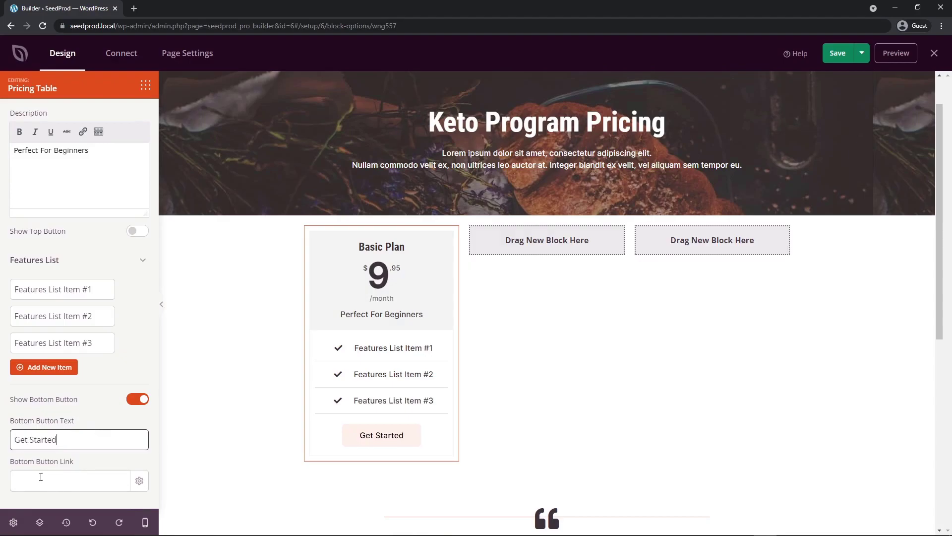
left_click(59, 479)
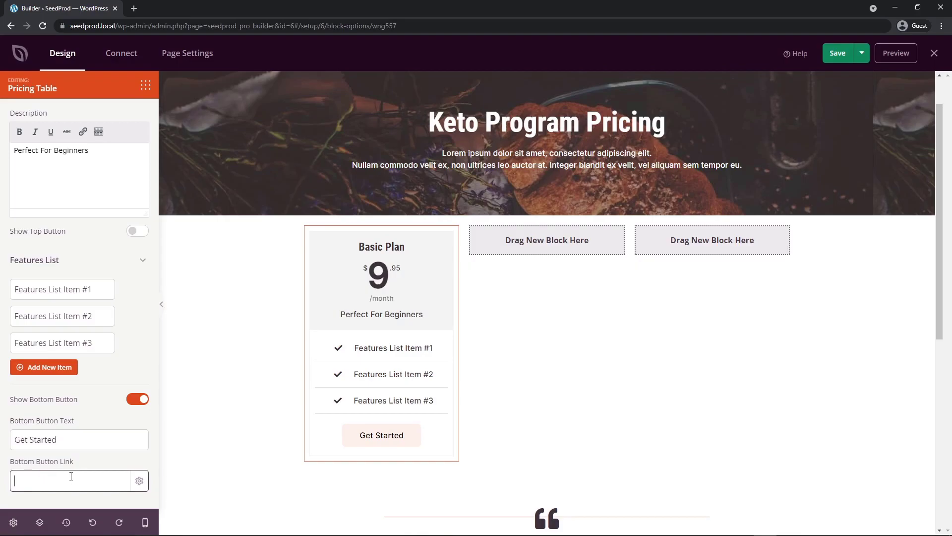
scroll(68, 475, "up", 5)
Step: Try a red Plan Name Color on the Basic Plan card, then reset it to default
left_click(123, 113)
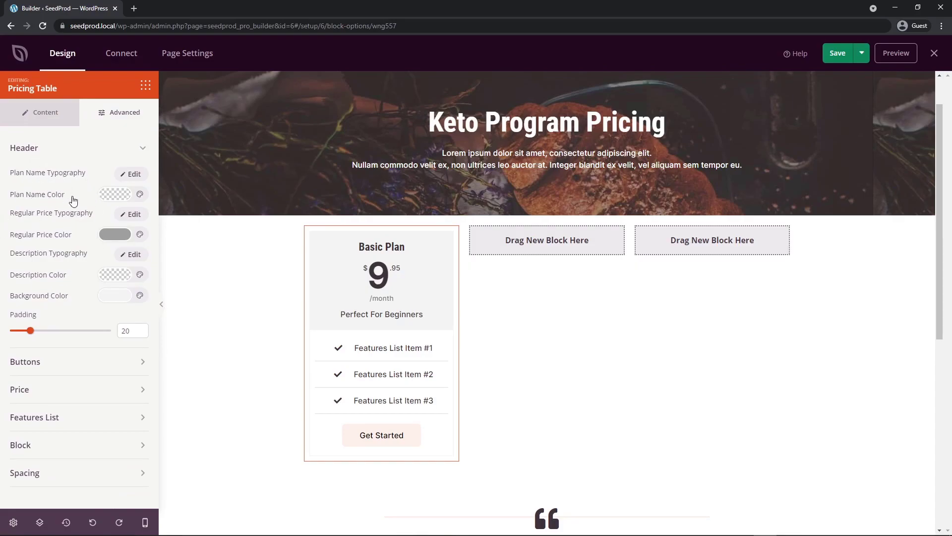
left_click(113, 198)
left_click(184, 228)
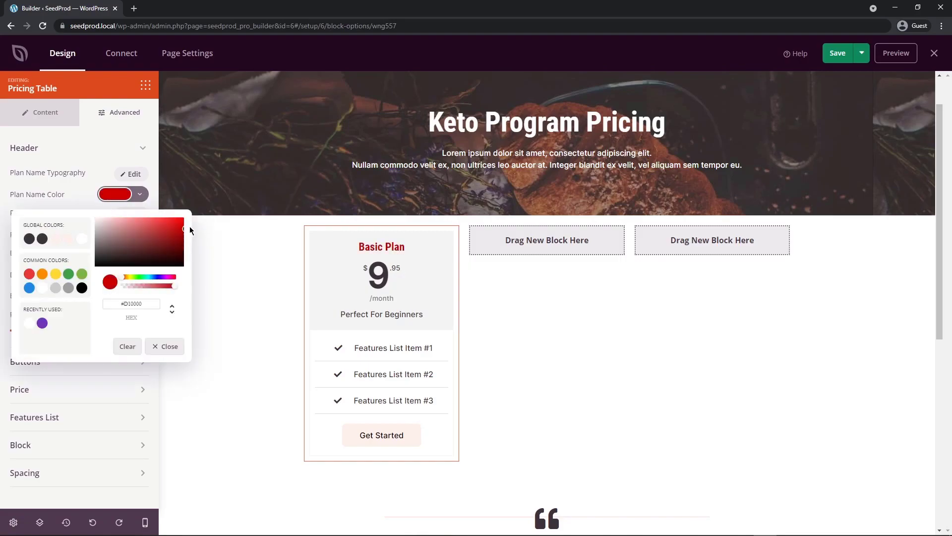
left_click_drag(190, 226, 136, 236)
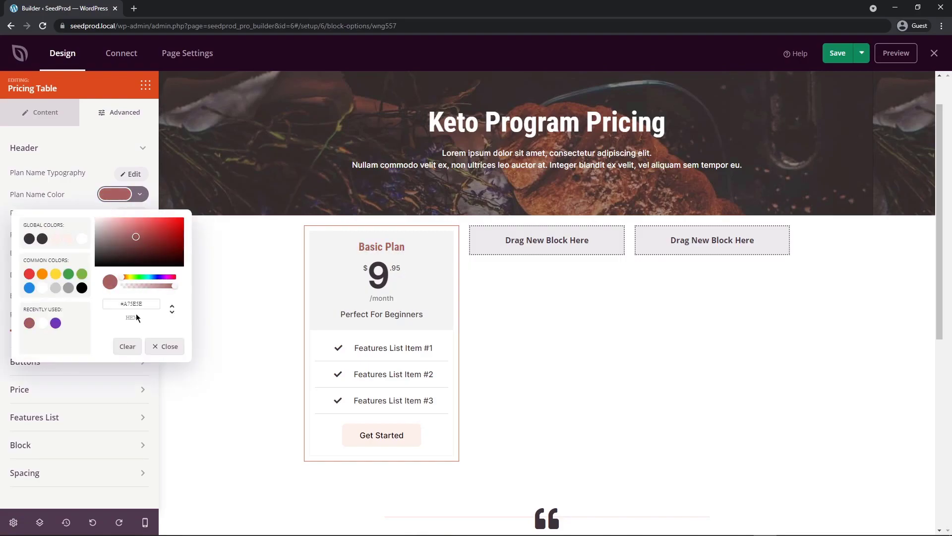
left_click(128, 346)
left_click(70, 196)
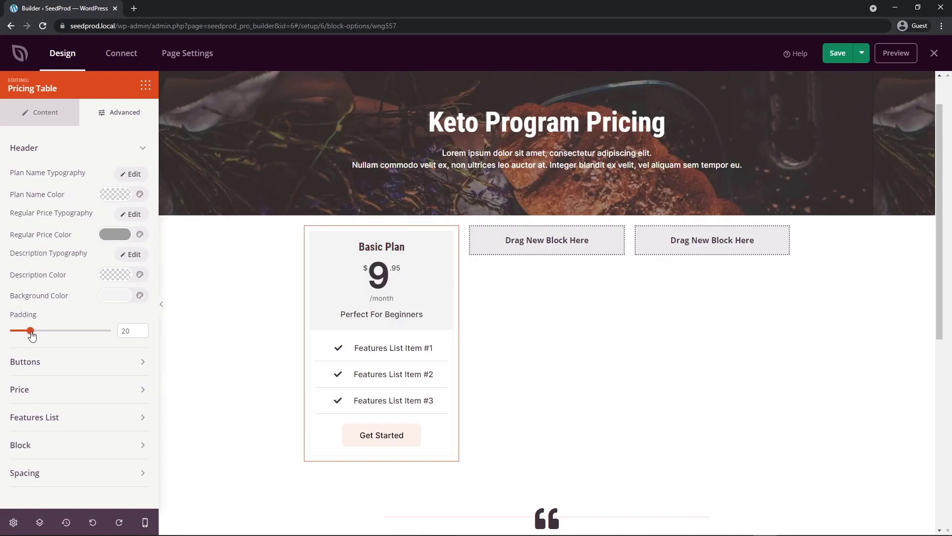
Step: Look through the header, button, price and features list style options without changing them
left_click(48, 147)
left_click(48, 176)
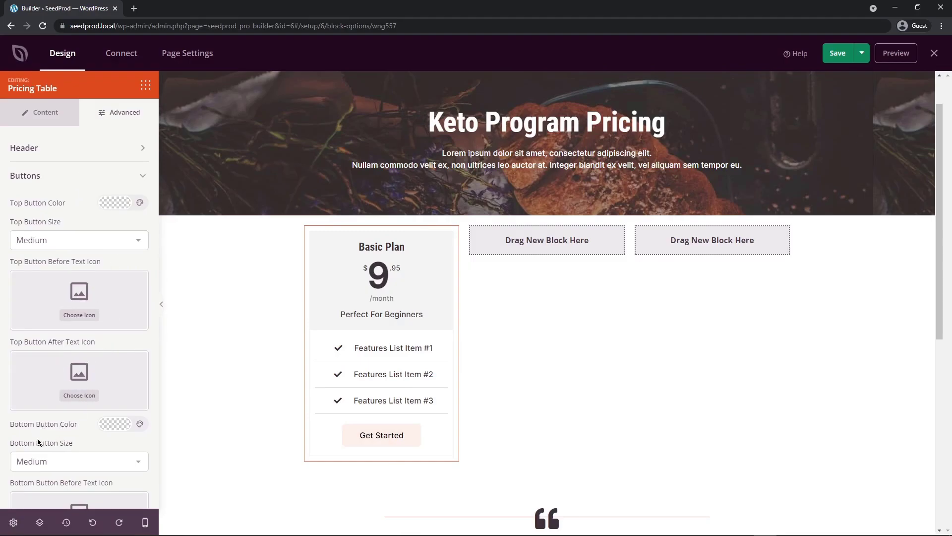
scroll(37, 438, "down", 3)
scroll(33, 285, "up", 3)
left_click(95, 173)
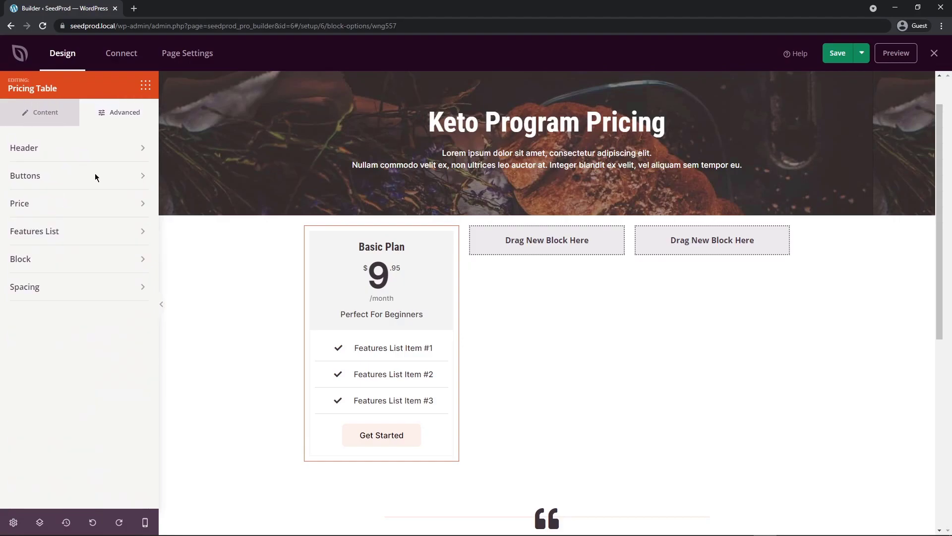
left_click(43, 203)
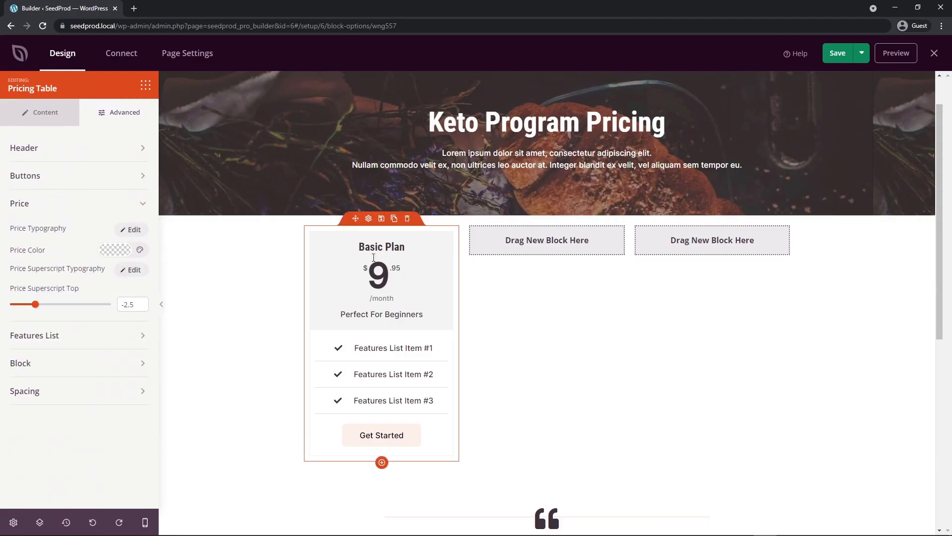
left_click(38, 203)
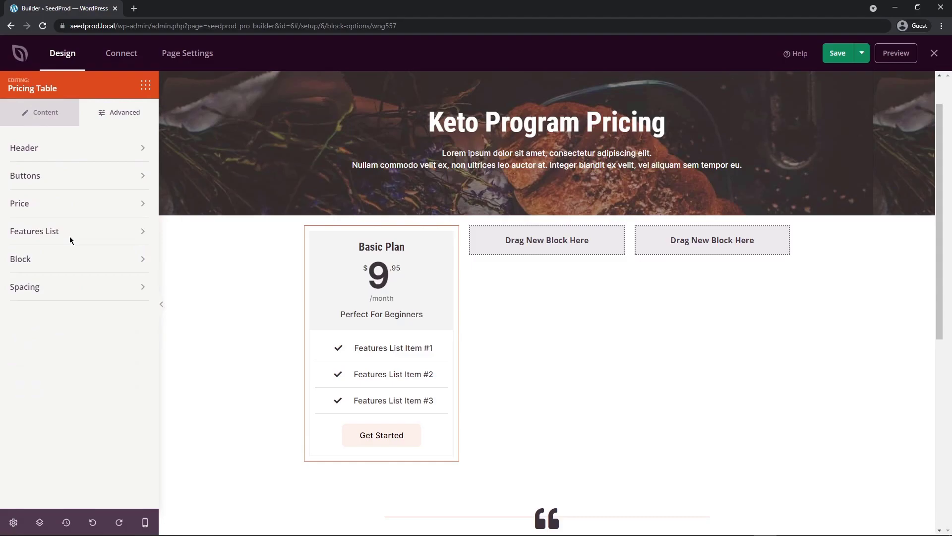
left_click(70, 236)
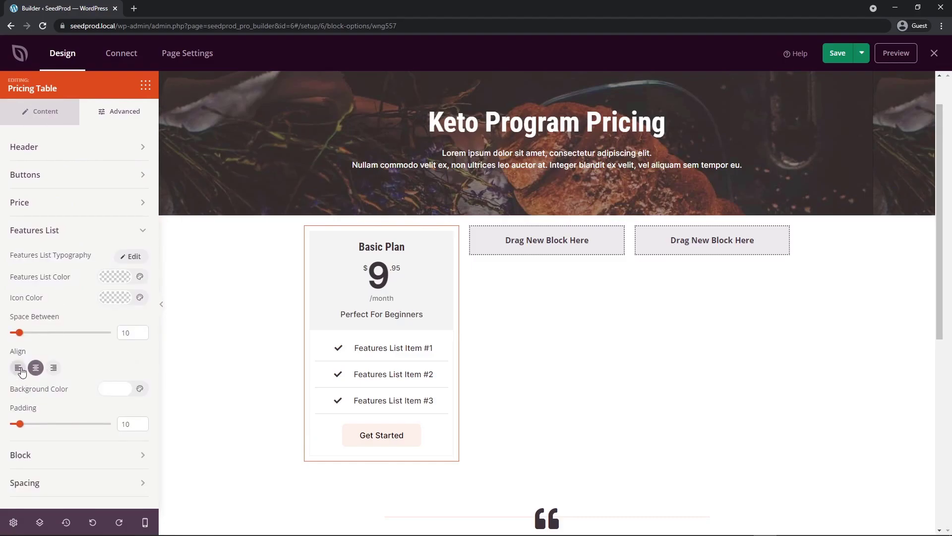
left_click(45, 230)
Step: Try rounded card corners and a top margin, leaving square corners and no extra margin
left_click(40, 263)
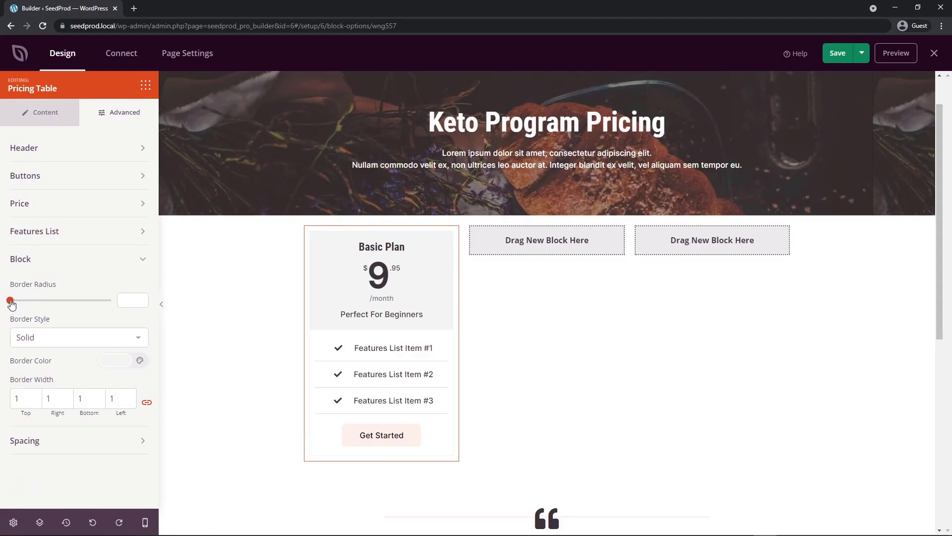
left_click_drag(10, 300, 62, 301)
left_click_drag(62, 300, 10, 300)
left_click(42, 441)
scroll(66, 434, "down", 1)
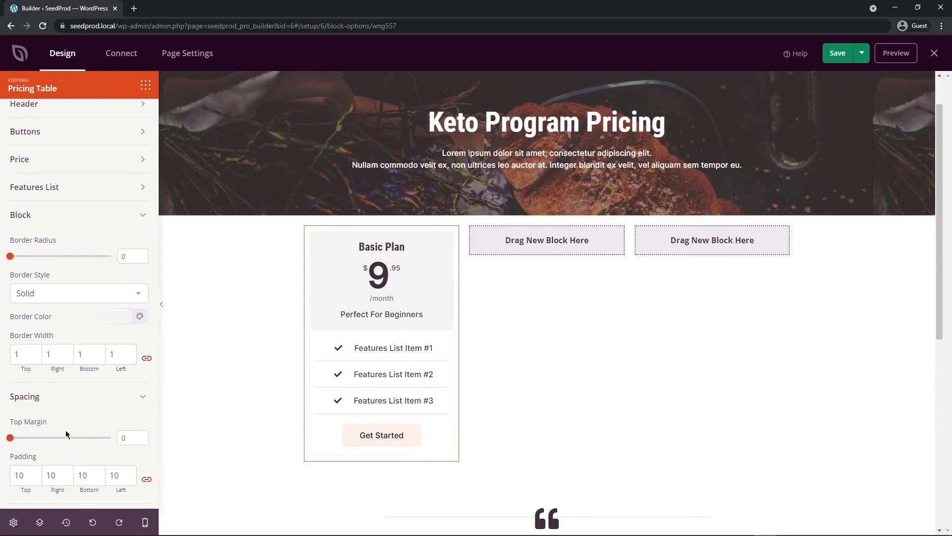
mouse_move(10, 431)
left_mouse_down()
mouse_move(71, 434)
mouse_move(10, 431)
left_mouse_up()
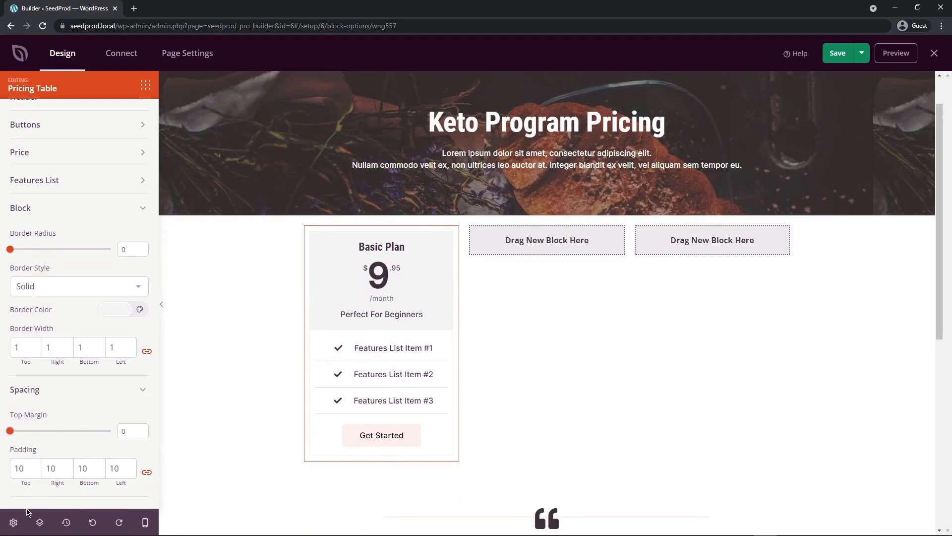
Step: In Global Settings fonts, try Oxygen as the heading font
left_click(13, 523)
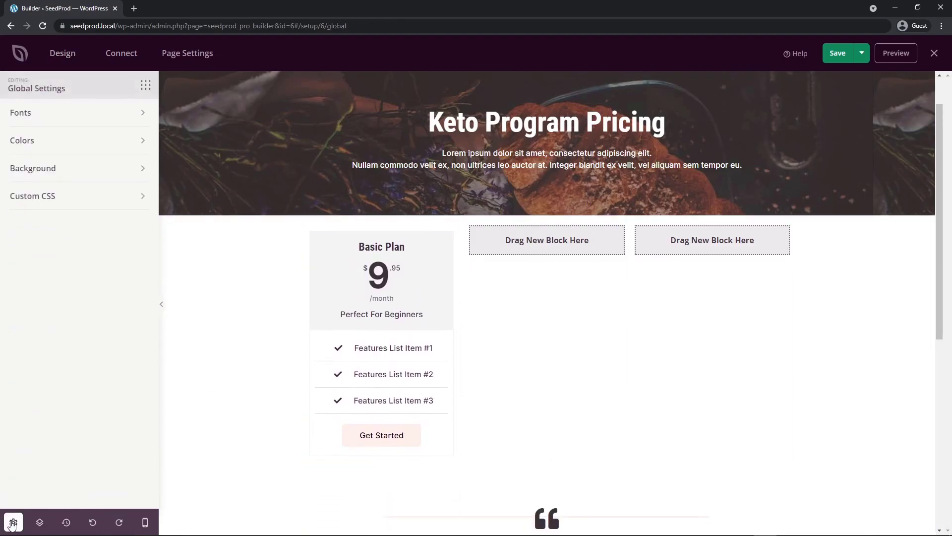
left_click(24, 113)
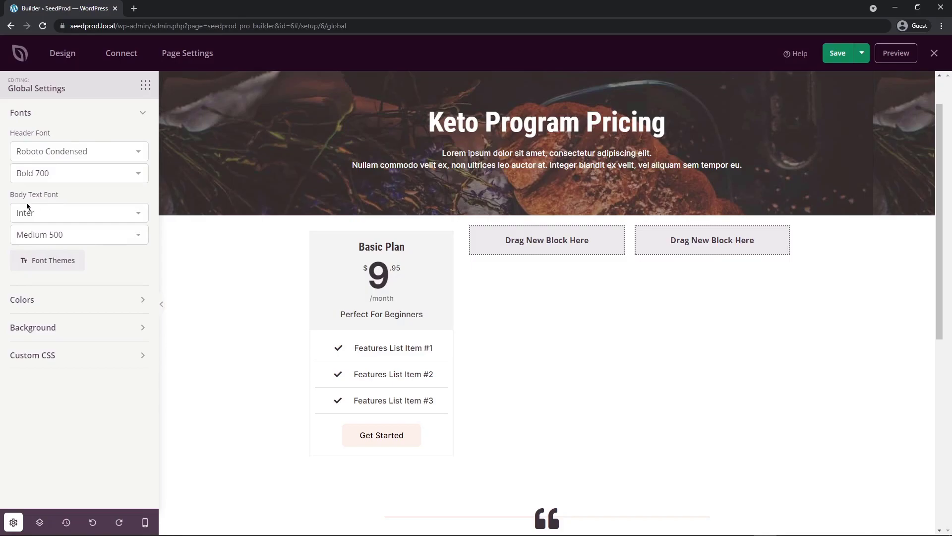
left_click(59, 153)
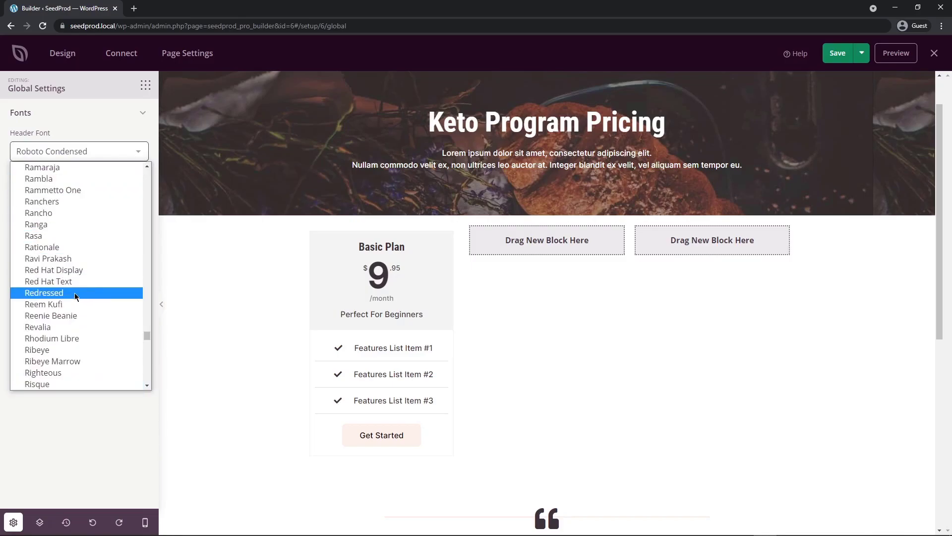
scroll(76, 294, "up", 18)
left_click(45, 194)
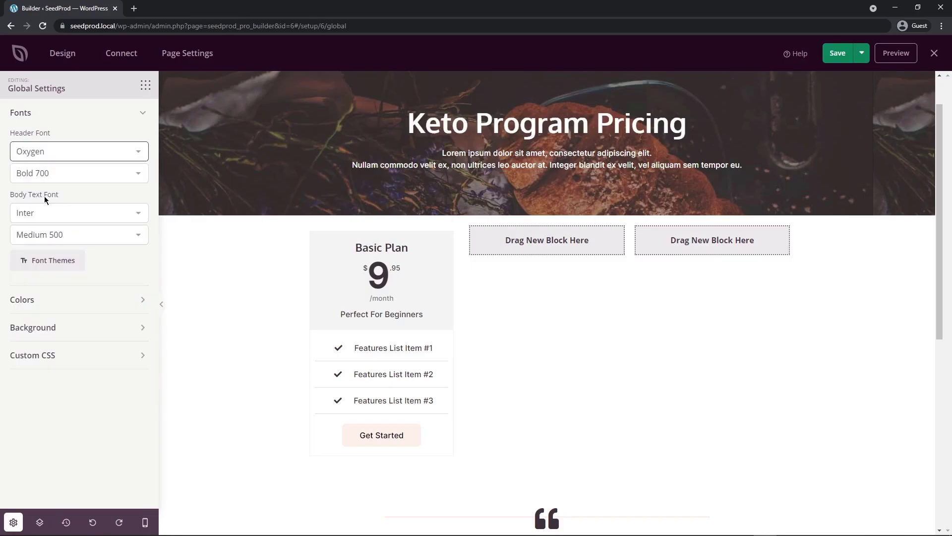
scroll(429, 292, "down", 5)
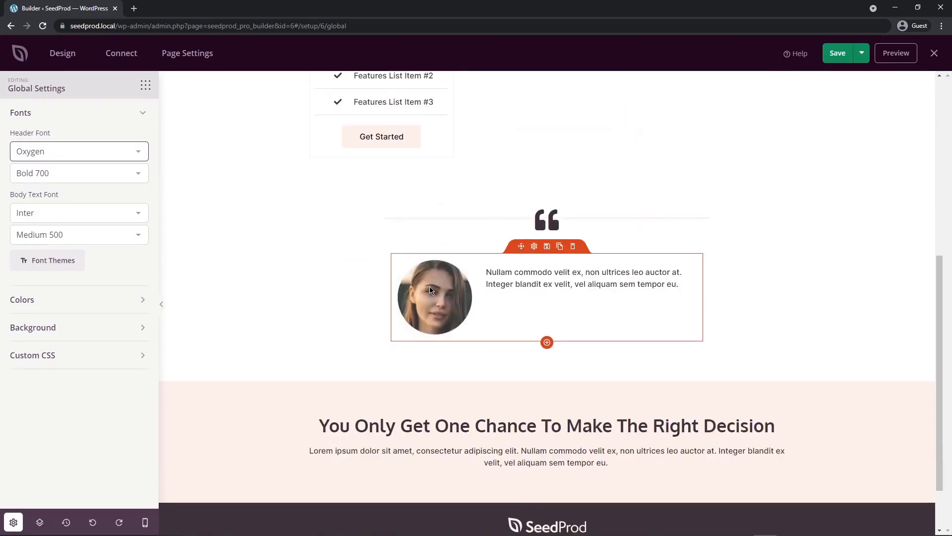
scroll(398, 286, "up", 6)
Step: Try Fjord One as the body text font
left_click(79, 212)
scroll(74, 278, "up", 3)
left_click(43, 238)
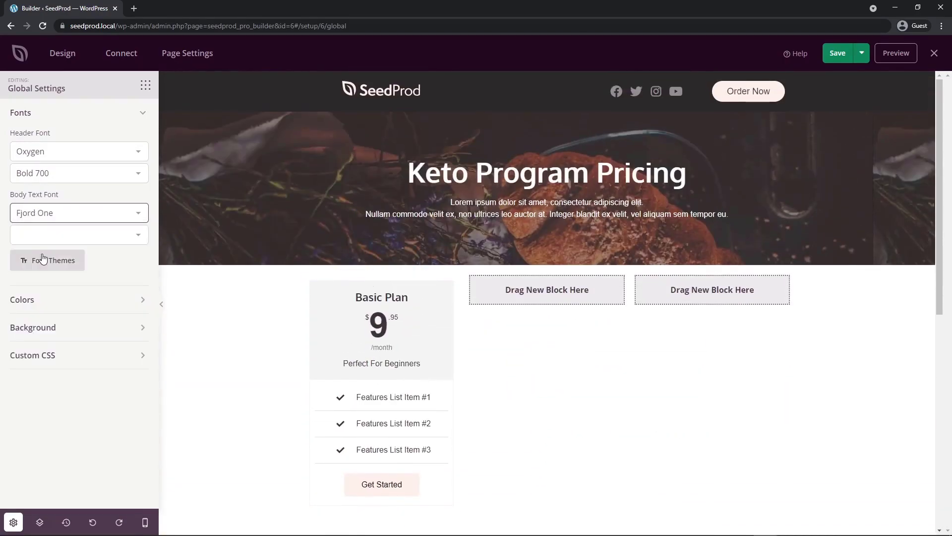
scroll(397, 285, "down", 5)
scroll(392, 293, "up", 5)
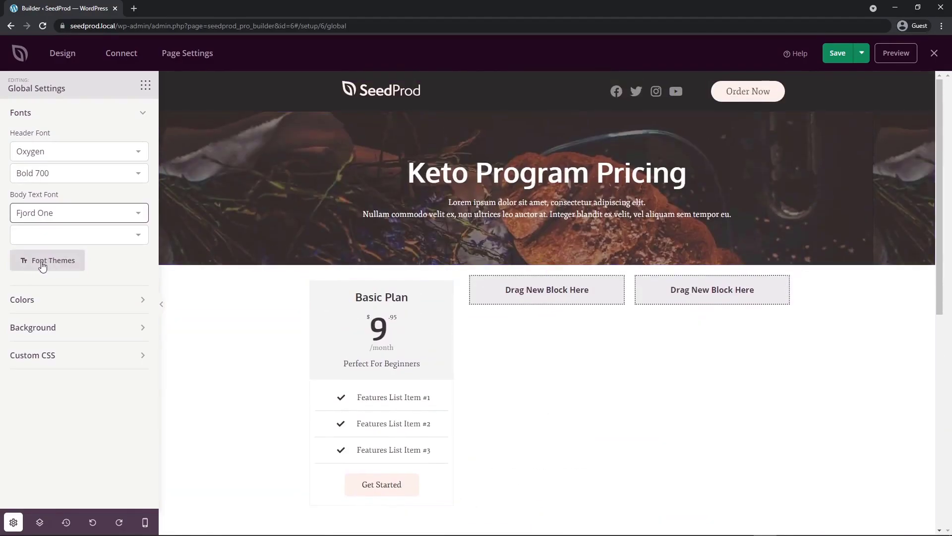
Step: Apply the Source Sans Pro / Open Sans font theme to the whole page
left_click(42, 264)
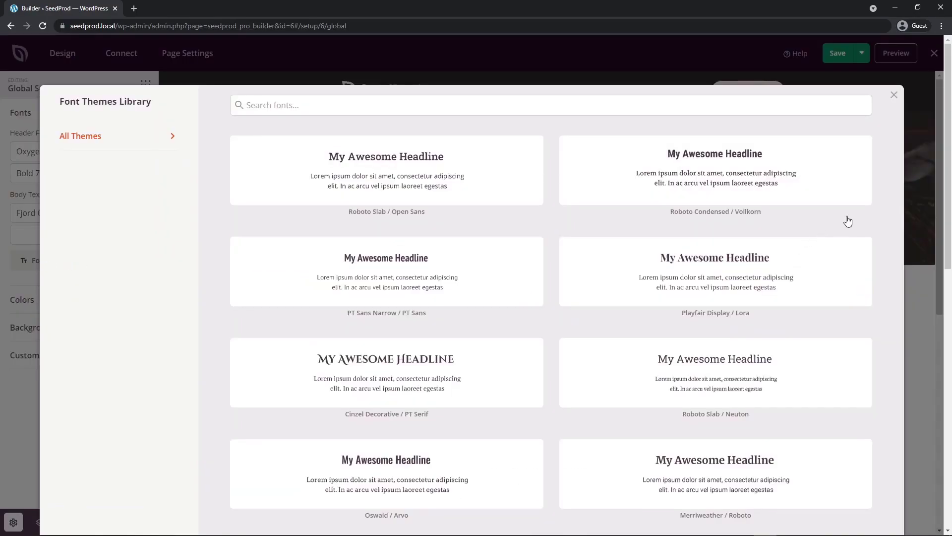
scroll(840, 225, "down", 12)
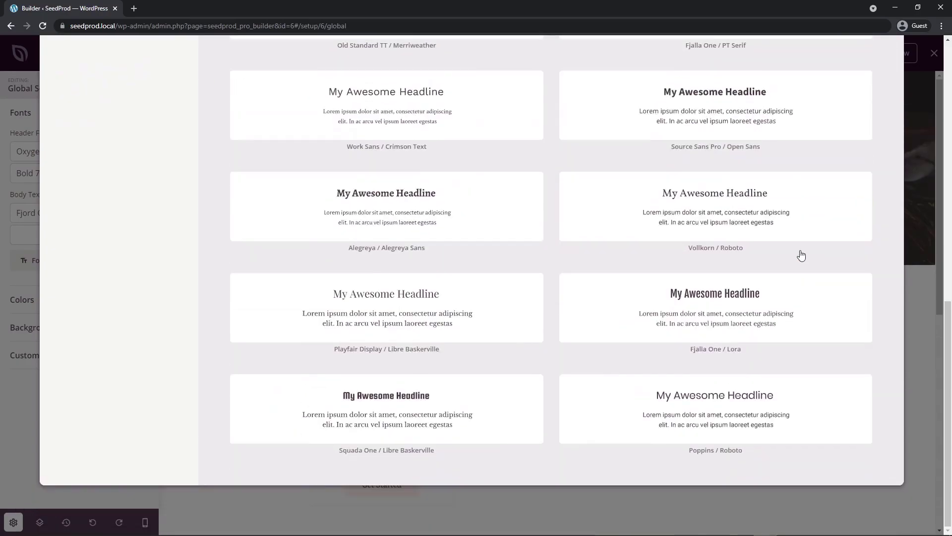
left_click(726, 101)
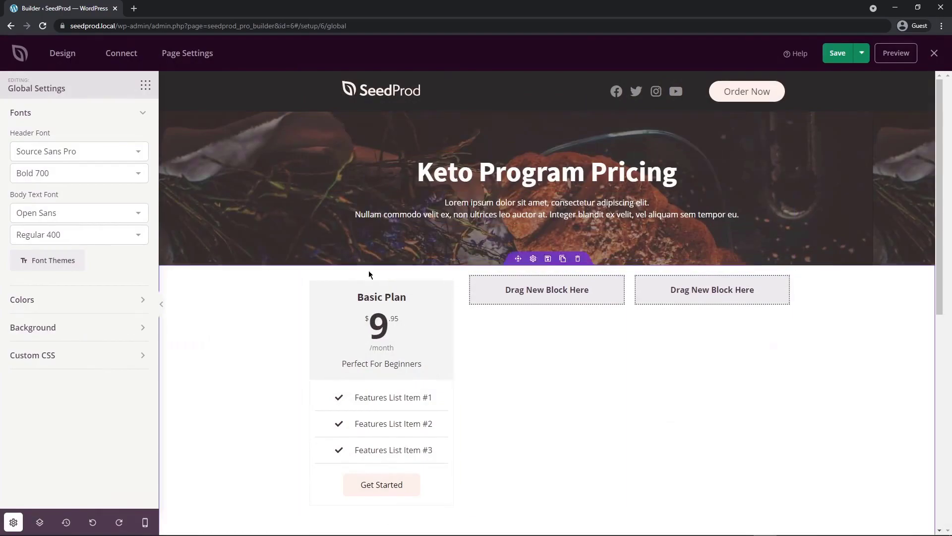
Step: Apply the purple-blue palette from the global Colors settings, turning buttons blue and background lavender
left_click(63, 113)
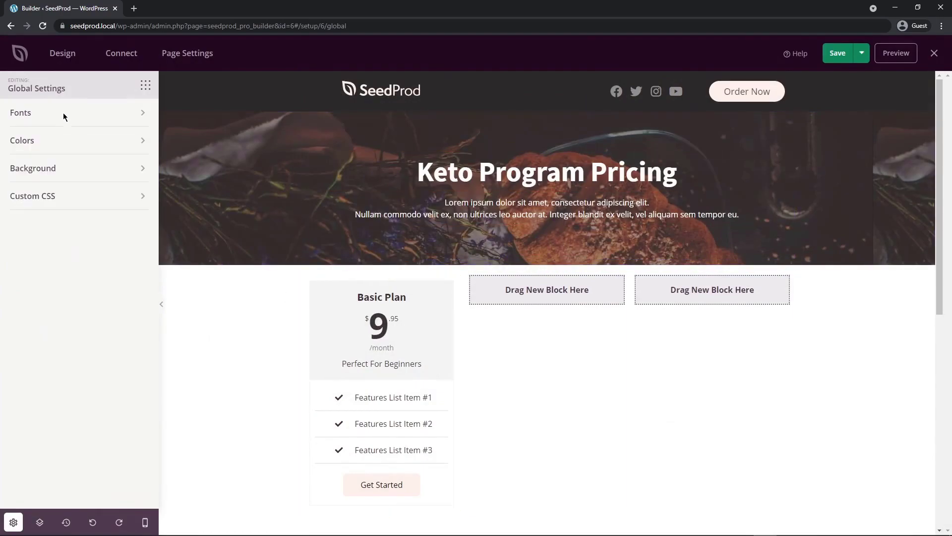
left_click(27, 140)
left_click(41, 139)
left_click(47, 146)
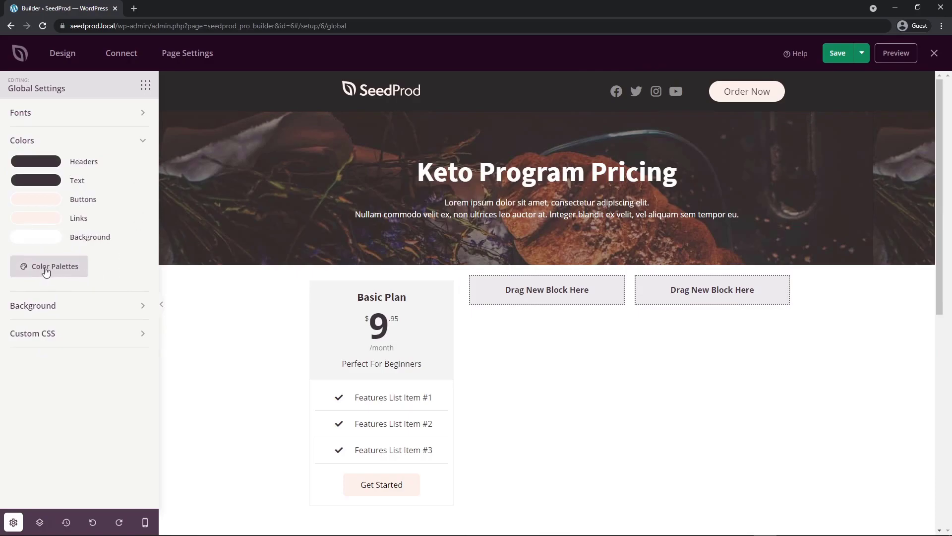
left_click(49, 269)
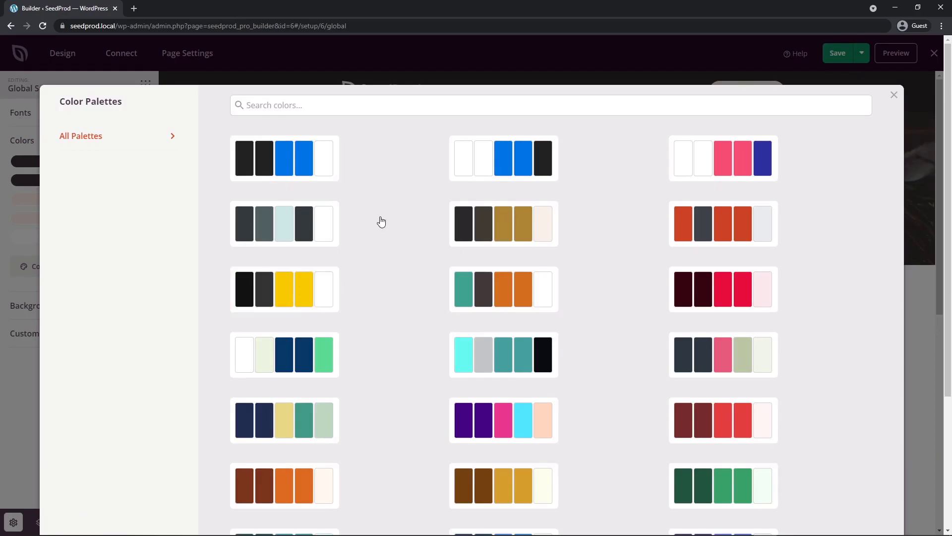
scroll(392, 225, "down", 3)
scroll(403, 232, "down", 1)
left_click(715, 372)
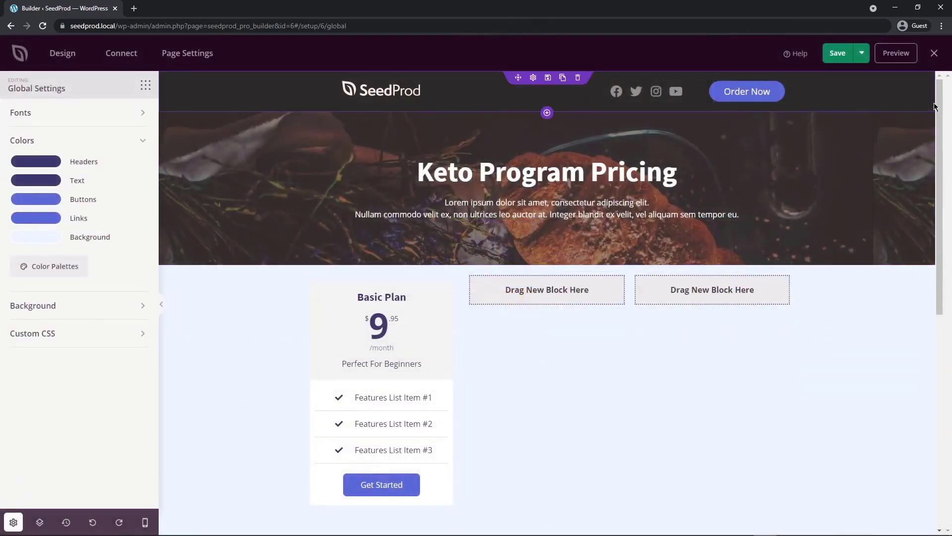
left_click_drag(939, 103, 939, 318)
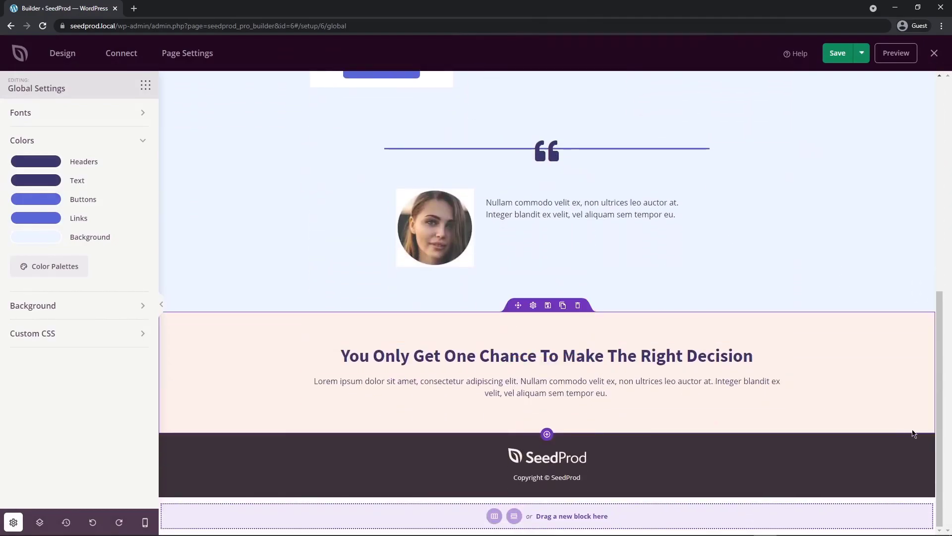
left_click_drag(940, 411, 940, 109)
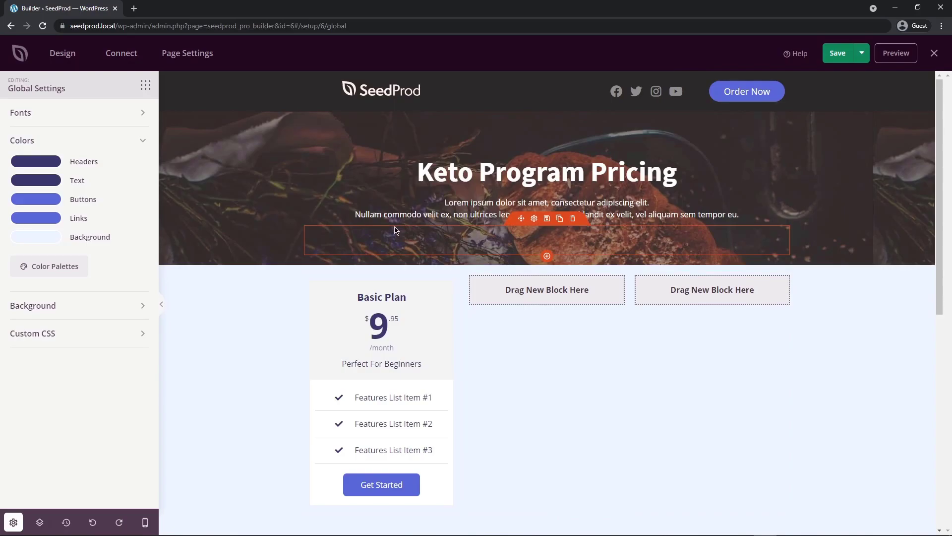
Step: Set the pricing section's background colour to white #FFFFFF after trying pink, purple and blue
left_click(534, 259)
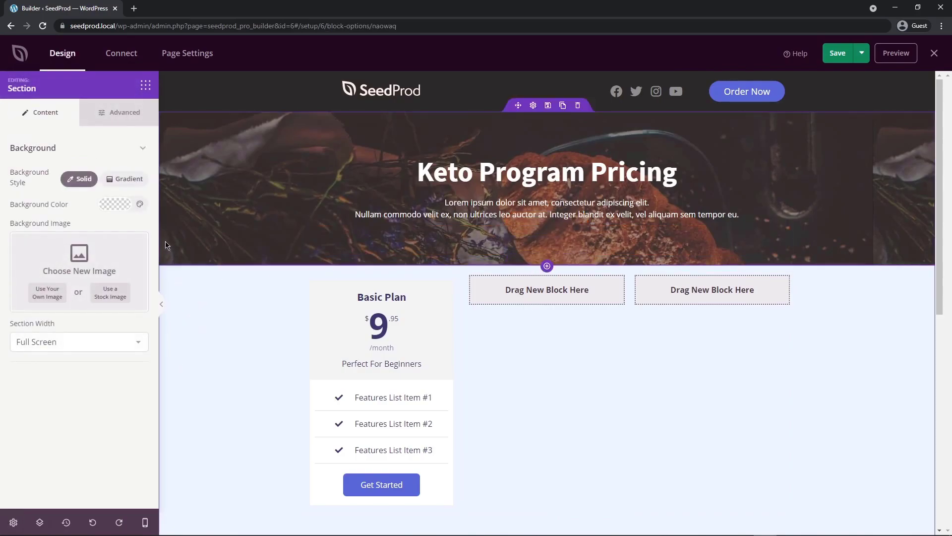
left_click(119, 114)
left_click(115, 175)
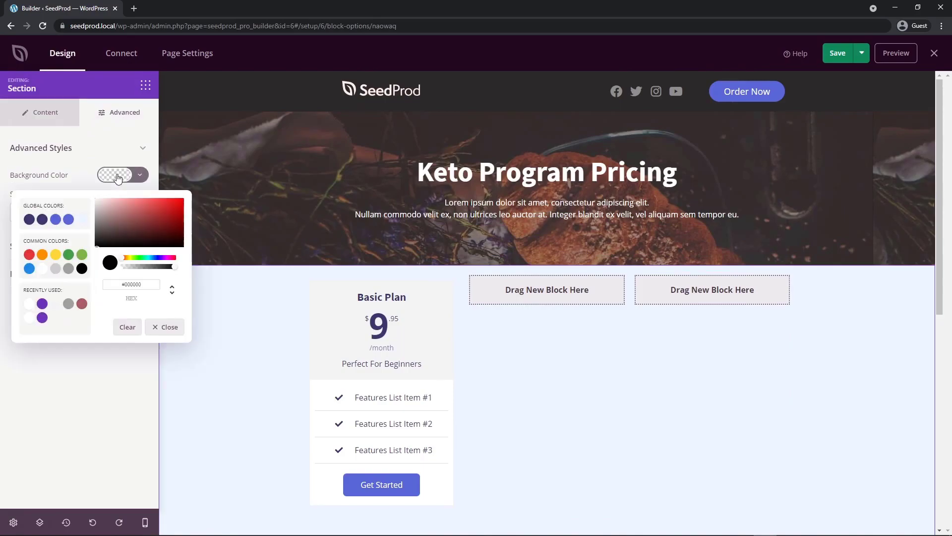
mouse_move(115, 229)
left_mouse_down()
mouse_move(121, 213)
mouse_move(144, 227)
mouse_move(128, 219)
left_mouse_up()
left_click(29, 219)
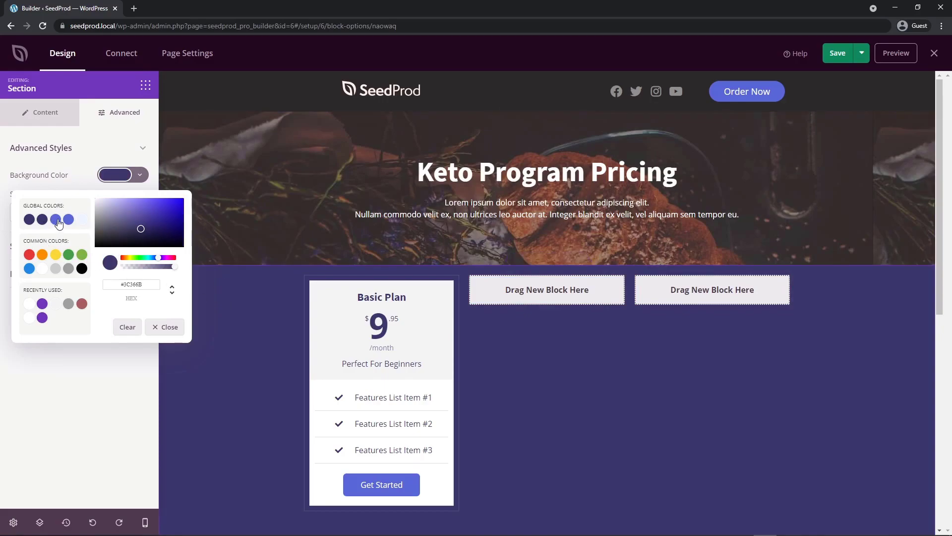
left_click(56, 219)
left_click(42, 270)
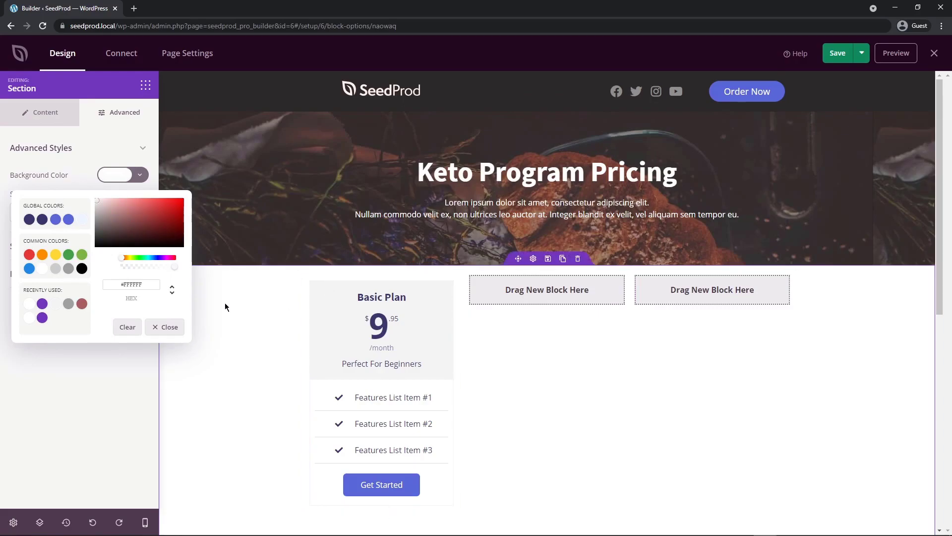
scroll(225, 307, "down", 1)
Step: Set the Basic Plan card's header background colour to light grey #D3D3D3
left_click(369, 250)
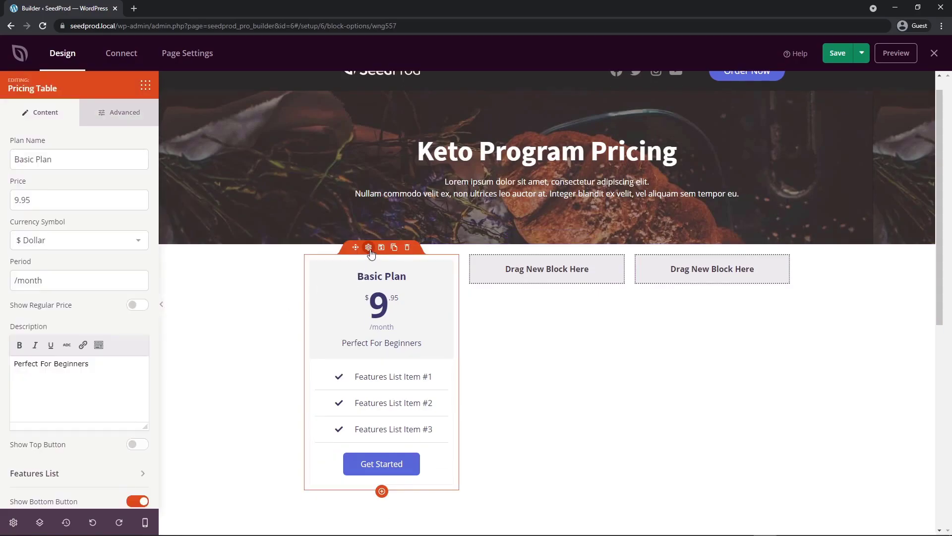
left_click(124, 120)
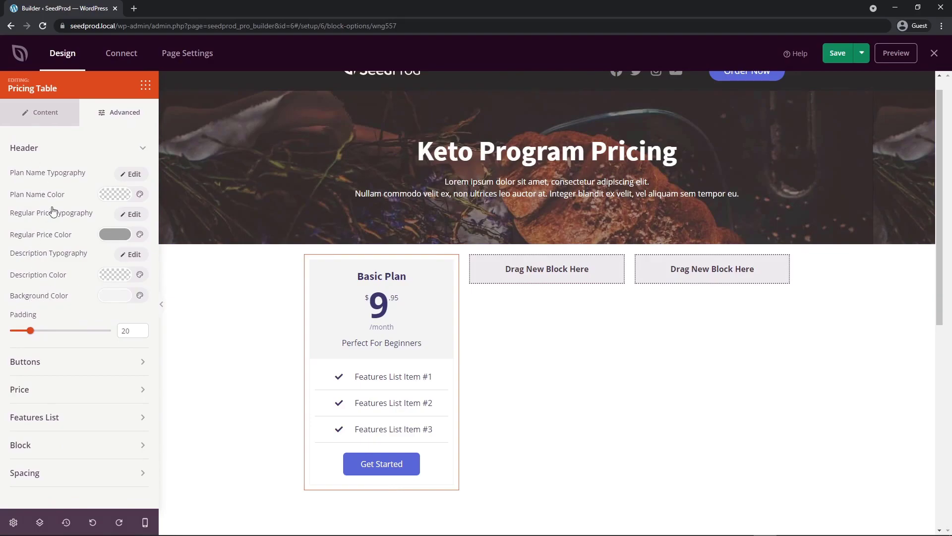
left_click(119, 297)
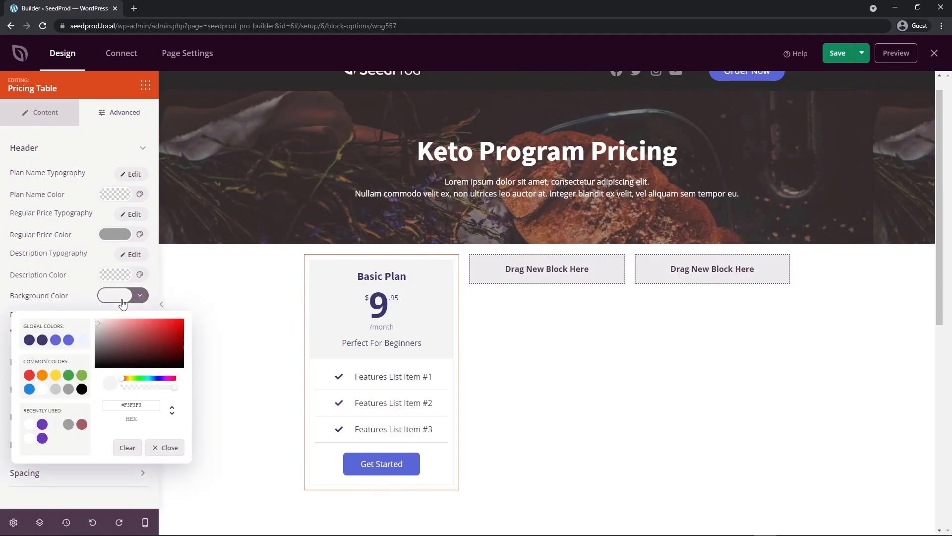
left_click_drag(100, 329, 89, 324)
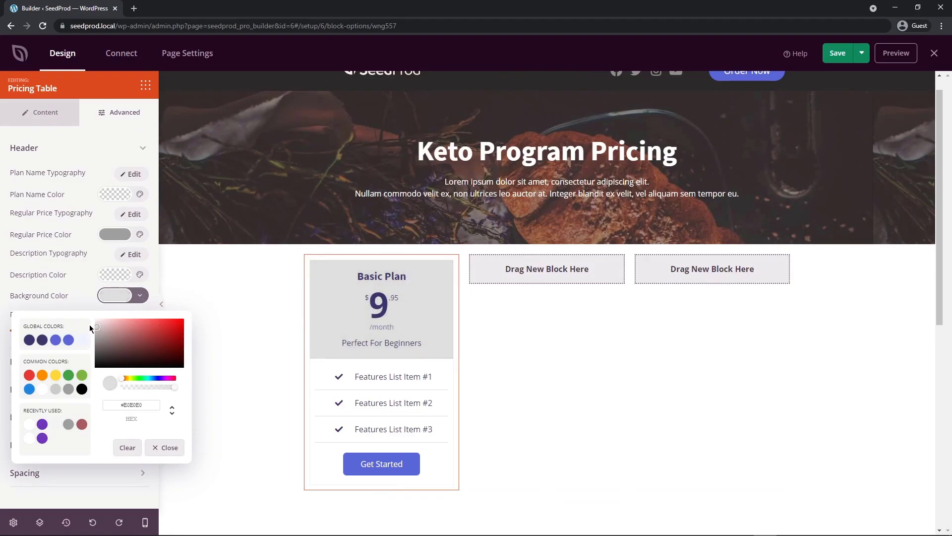
key("Delete")
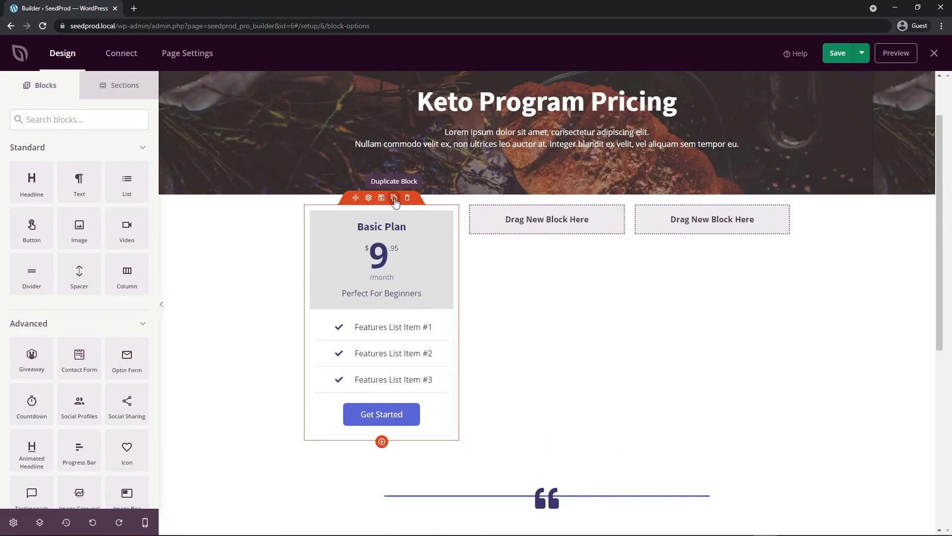
Step: Duplicate the Basic Plan table twice, placing the copies in the middle and third columns
left_click(395, 197)
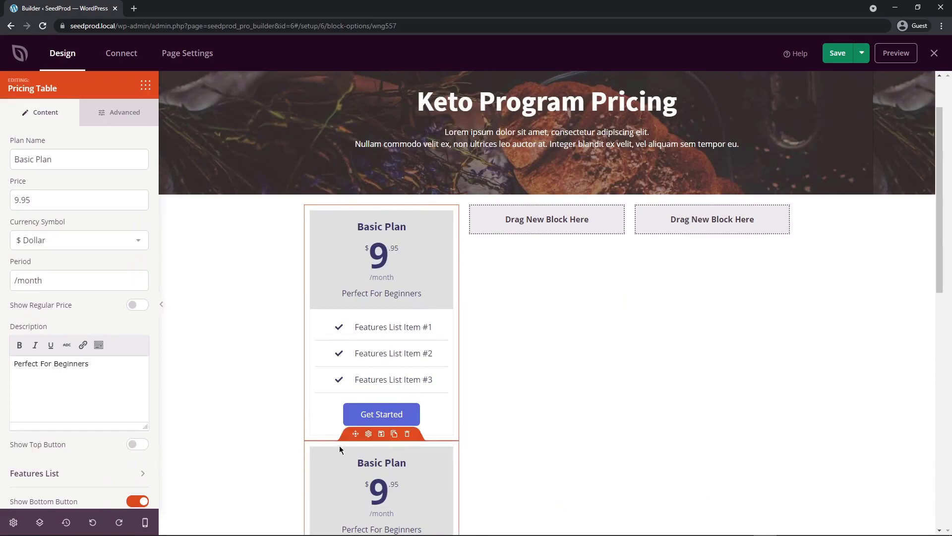
left_click_drag(354, 434, 547, 220)
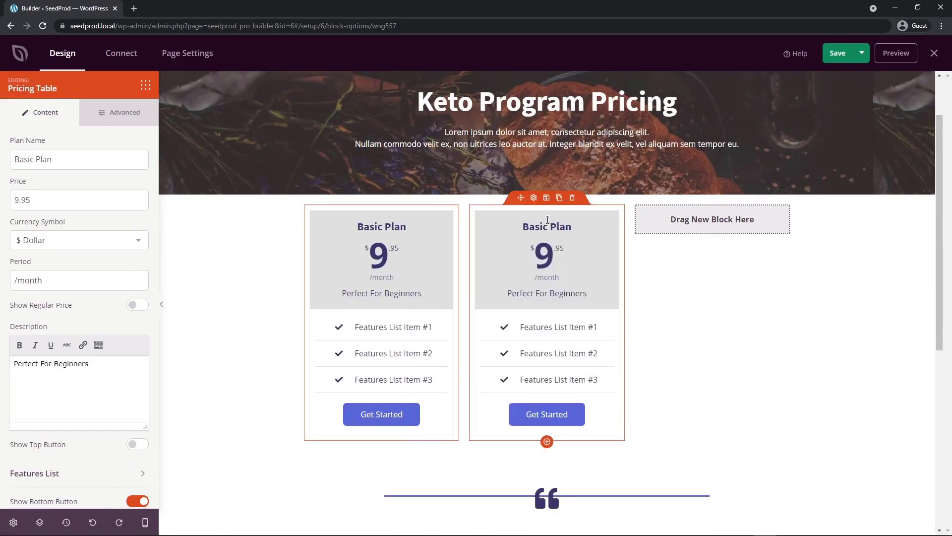
left_click(560, 198)
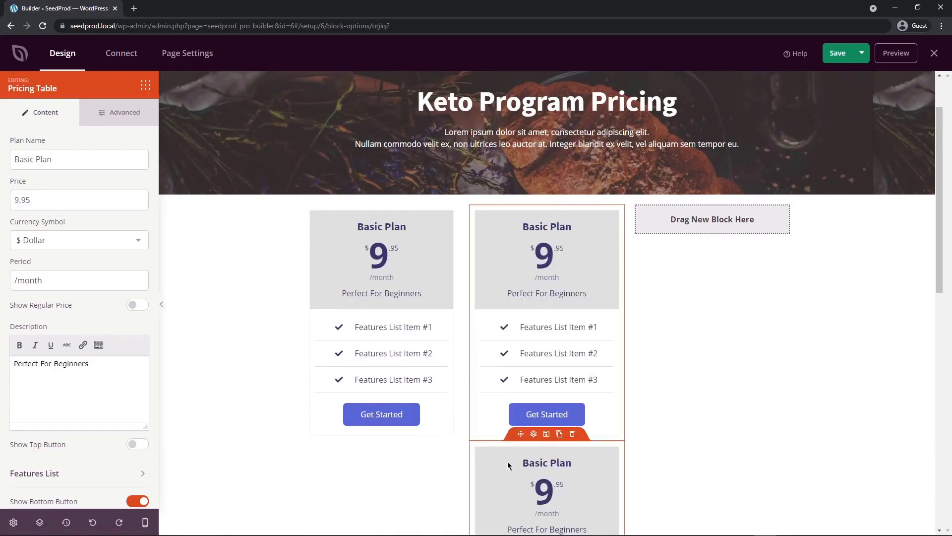
left_click_drag(520, 434, 719, 238)
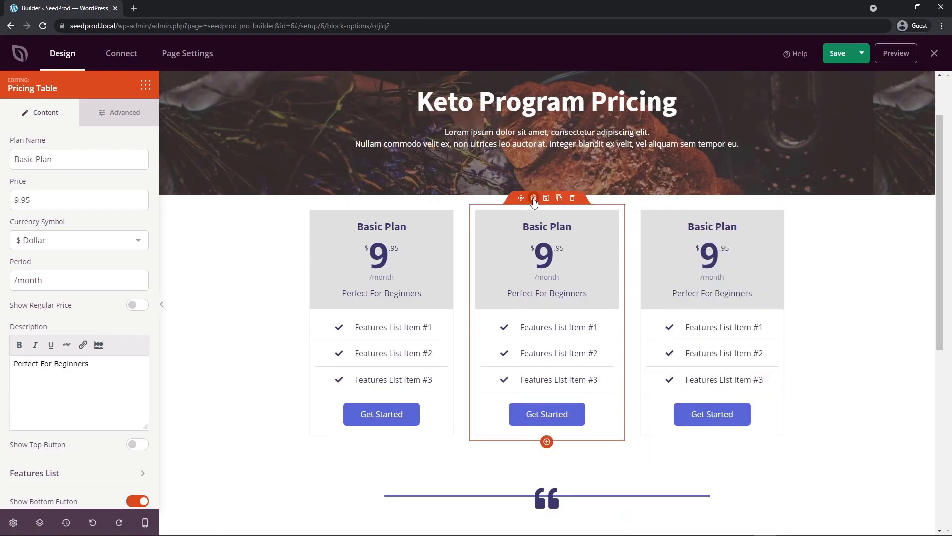
Step: Rename the middle card Most Popular Plan, price 14.95 with a crossed-out regular price 19.95
left_click(17, 158)
double_click(17, 158)
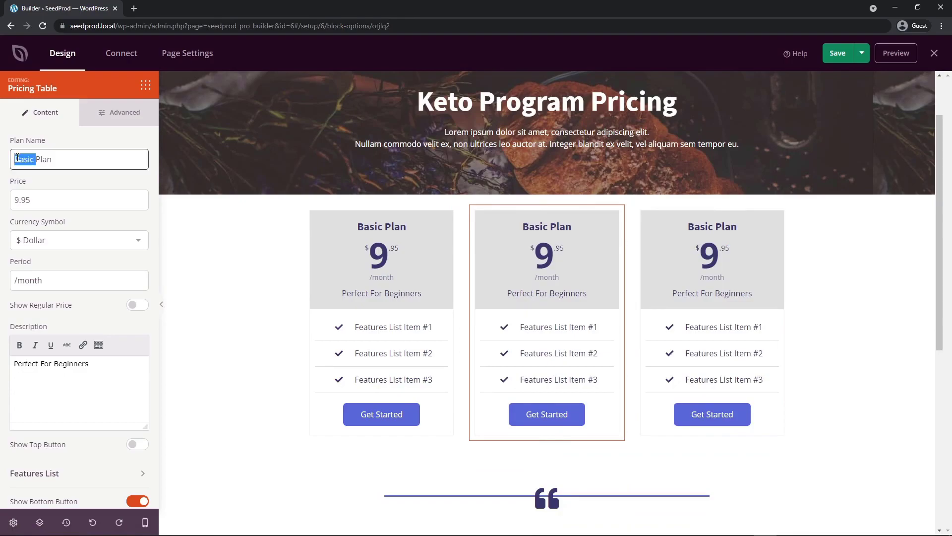
type("Most Popular")
left_click(138, 304)
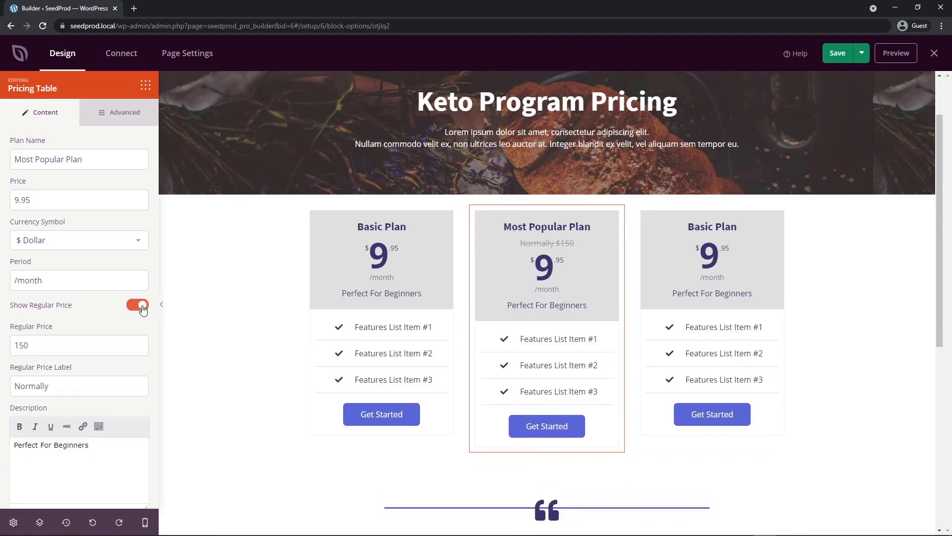
double_click(39, 344)
type("19.95")
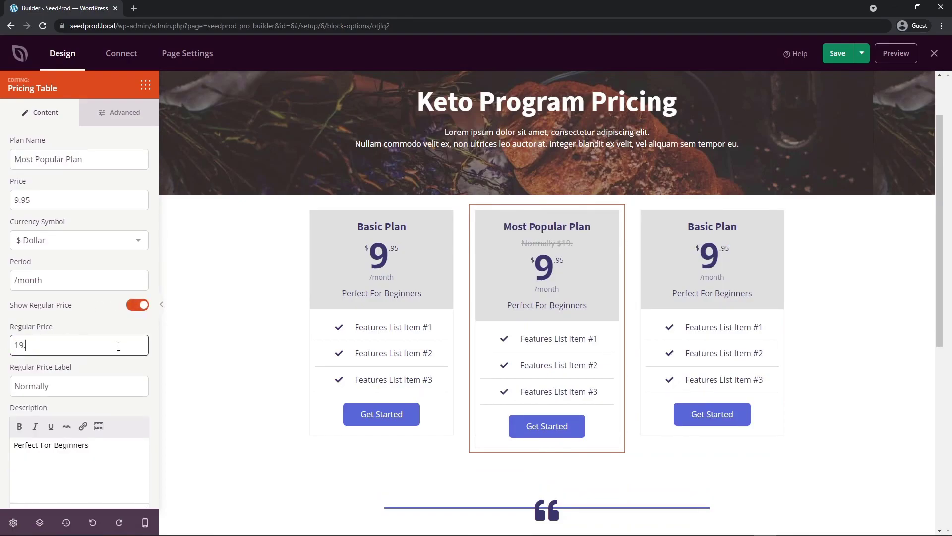
double_click(15, 199)
type("14")
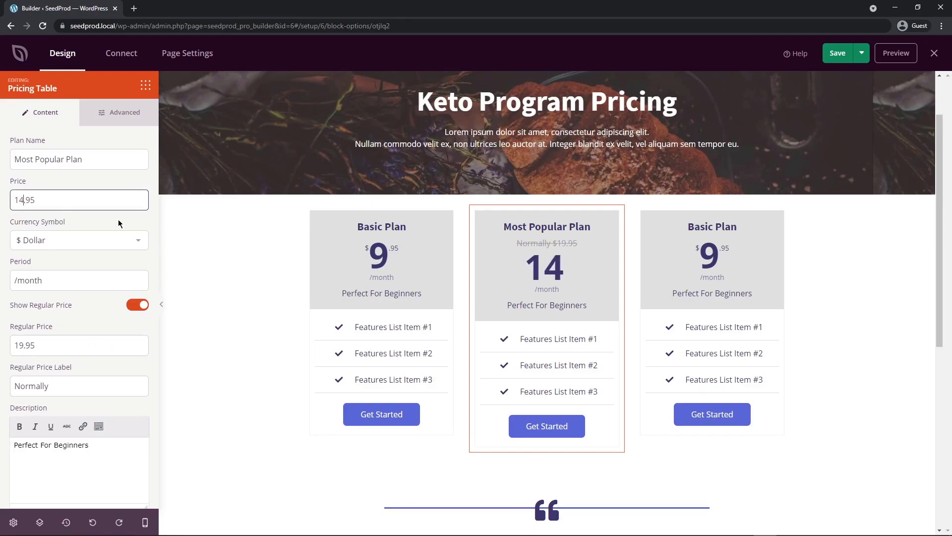
Step: Make the middle plan's price colour pink in the Advanced price settings
left_click(121, 115)
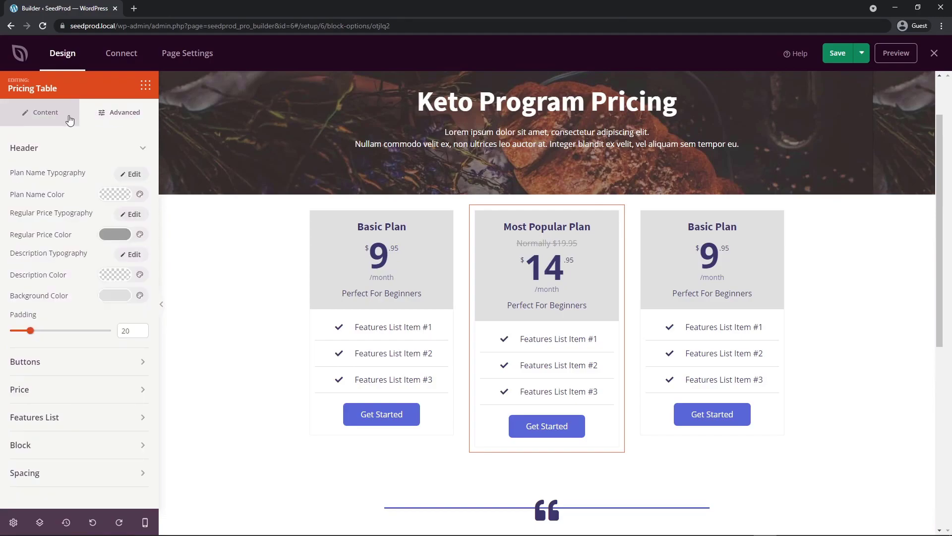
left_click(107, 390)
scroll(68, 391, "down", 2)
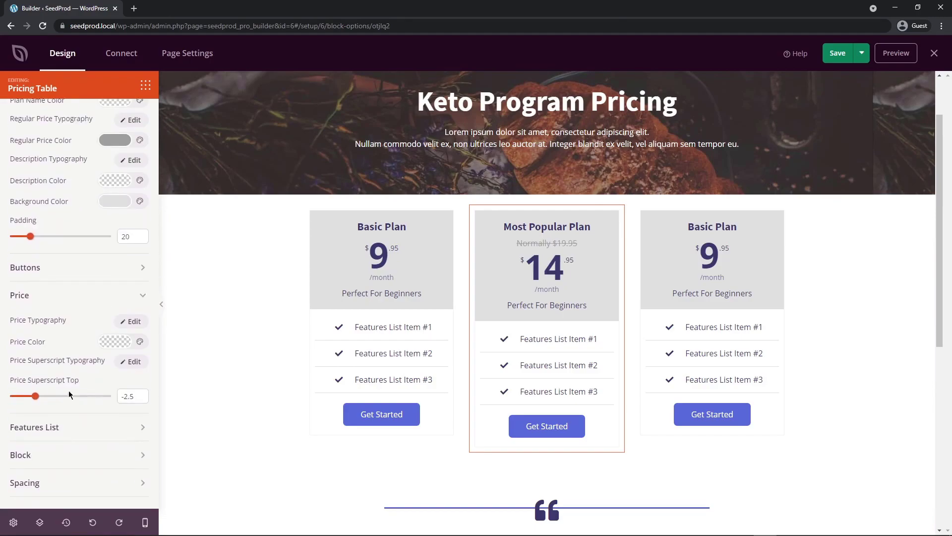
left_click(122, 347)
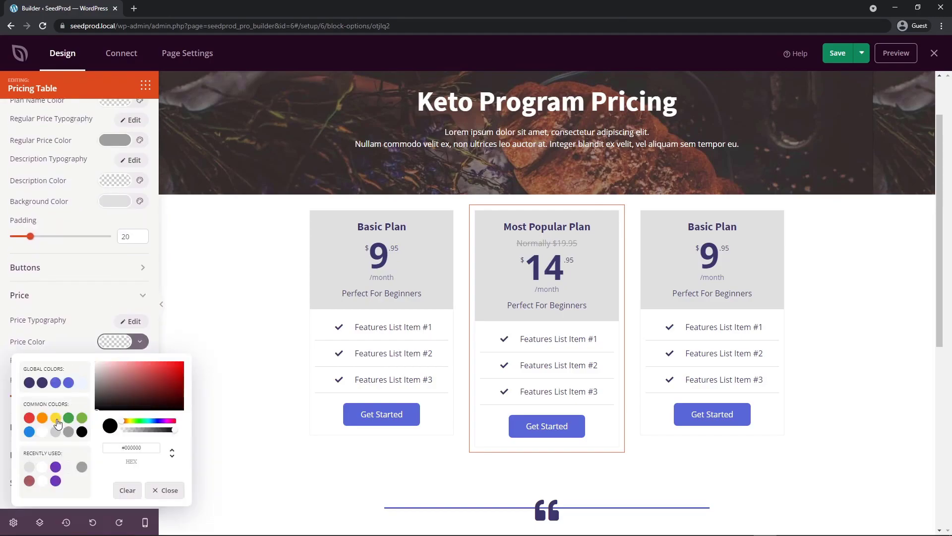
left_click(29, 418)
left_click(579, 296)
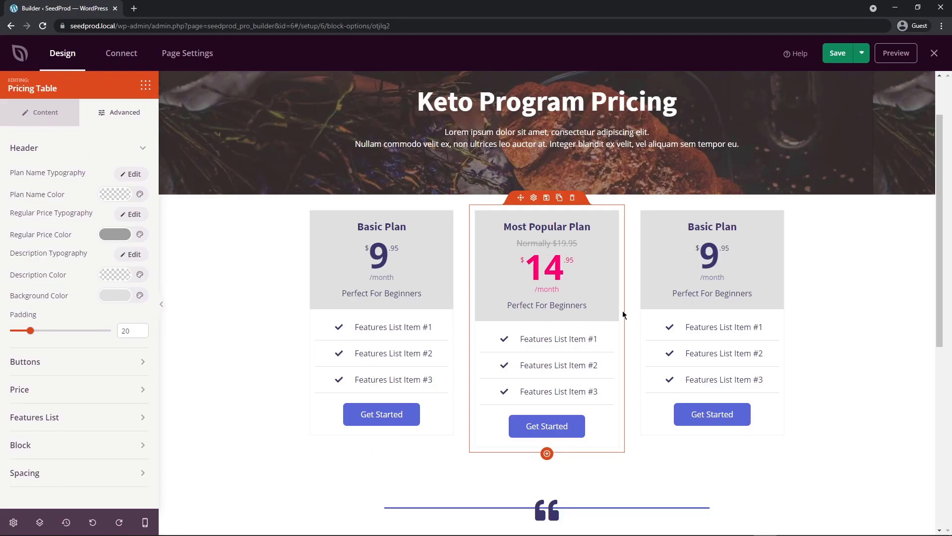
left_click(700, 220)
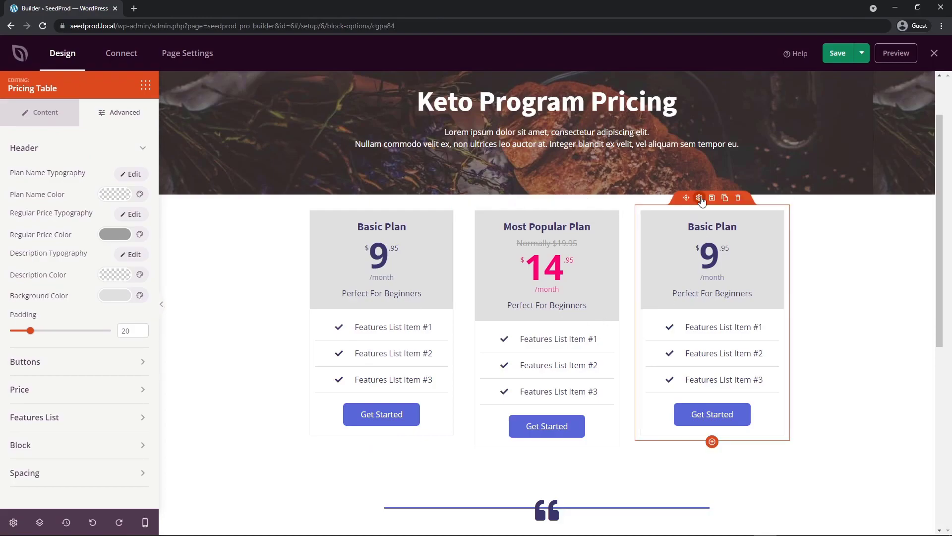
Step: Start renaming the third table's plan from Basic to Premium
left_click(44, 114)
double_click(33, 160)
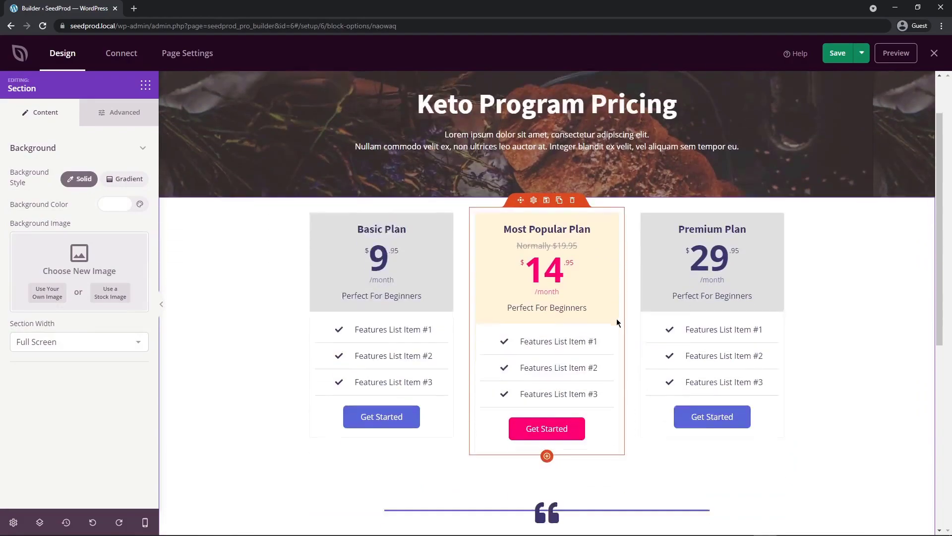
scroll(615, 317, "down", 3)
scroll(612, 315, "up", 2)
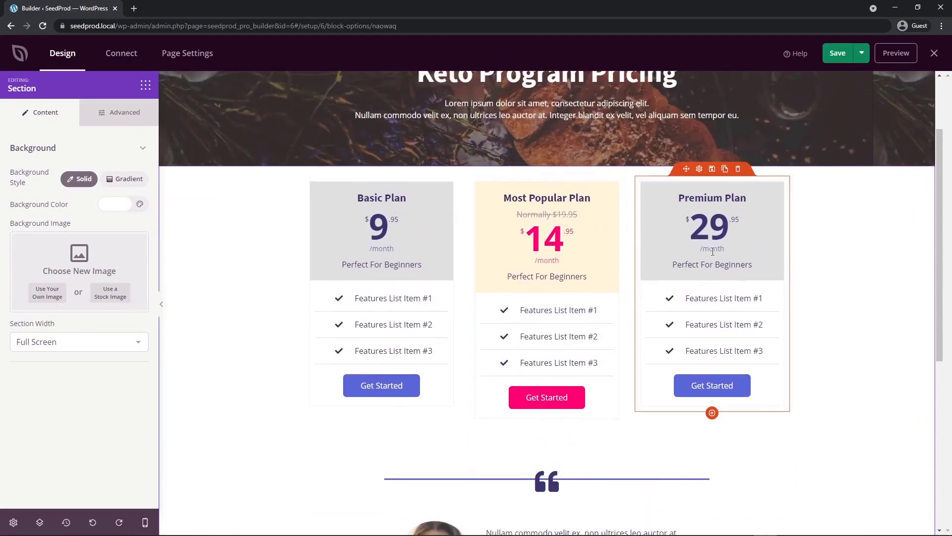
Step: Save and publish the pricing page, then view it live
left_click(838, 55)
left_click(862, 54)
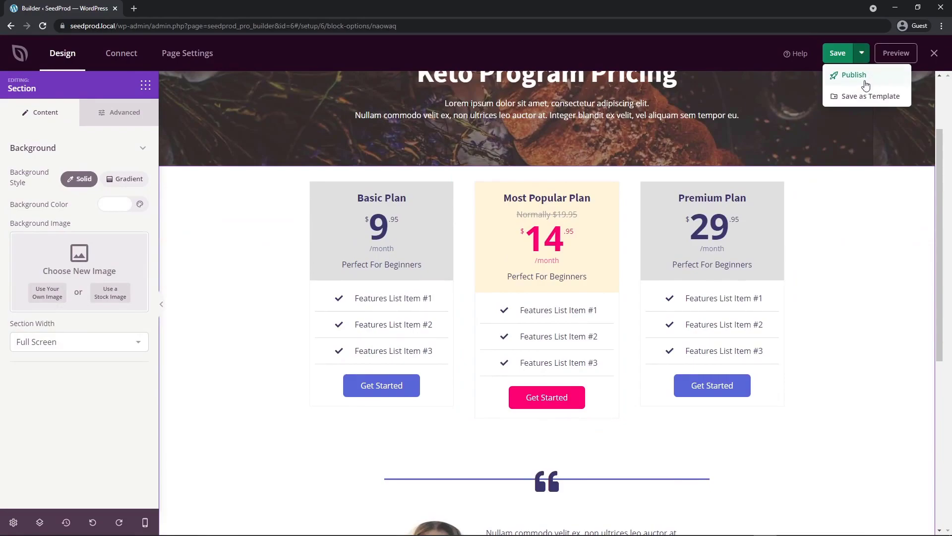
left_click(847, 77)
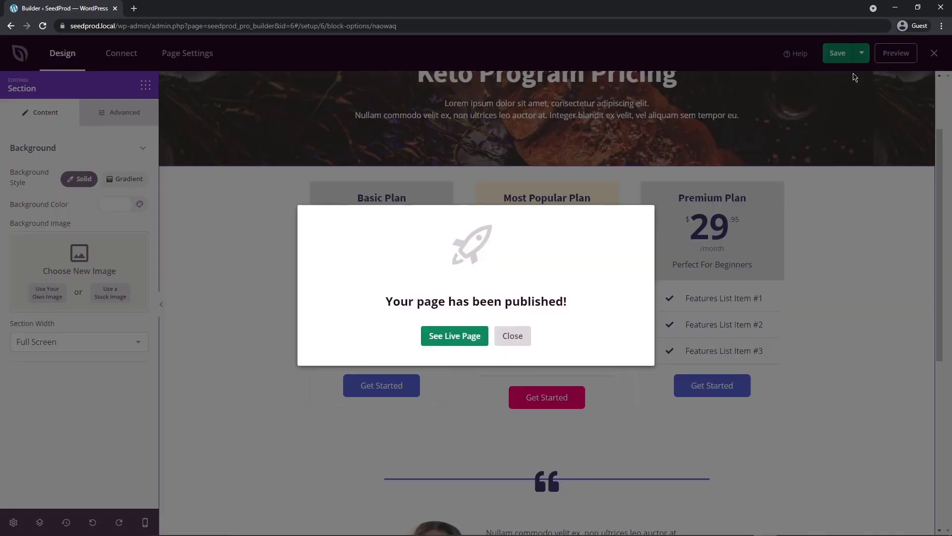
left_click(454, 336)
Step: Scroll the live Pricing page to review the Basic, Most Popular and Premium cards
scroll(934, 183, "down", 4)
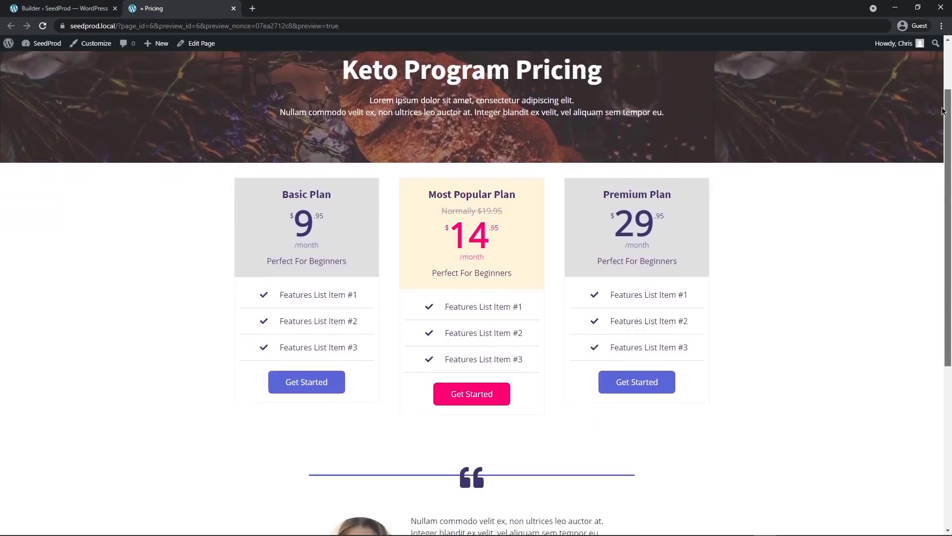
scroll(933, 183, "down", 3)
scroll(739, 223, "up", 7)
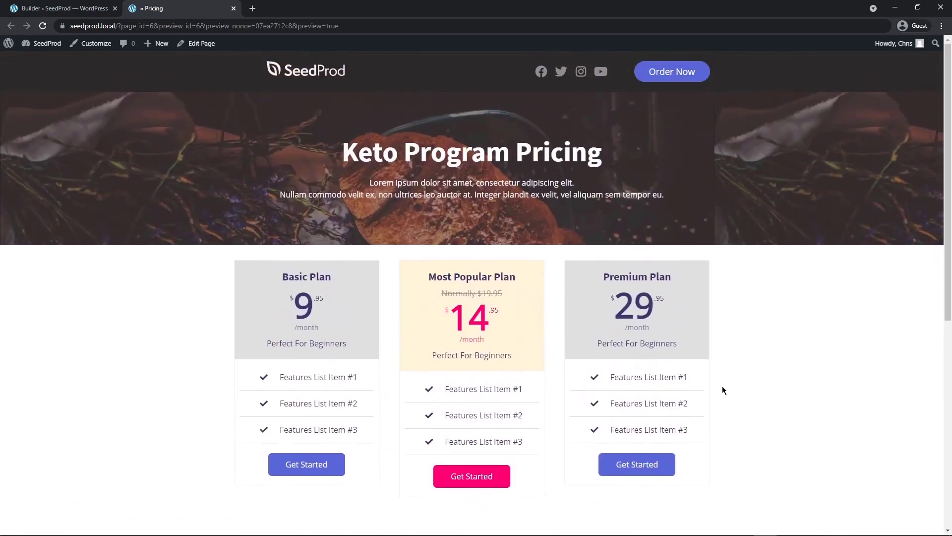
scroll(724, 387, "down", 3)
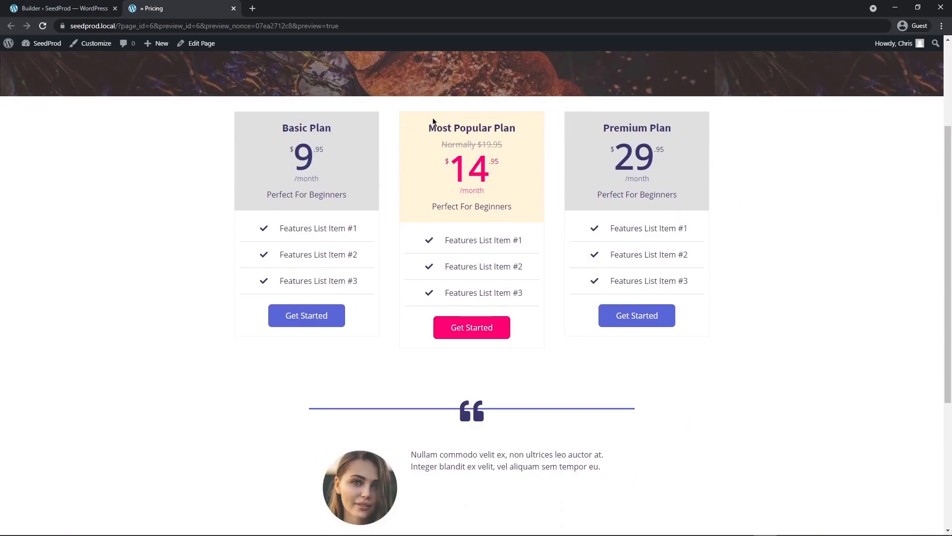
Step: Give the row of three pricing plans a top margin of 50 and save
left_click(92, 11)
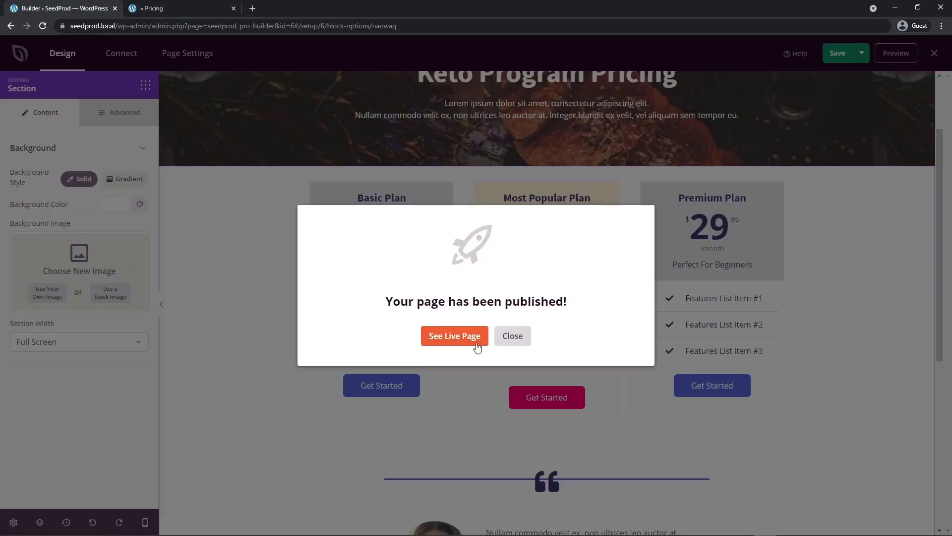
left_click(513, 335)
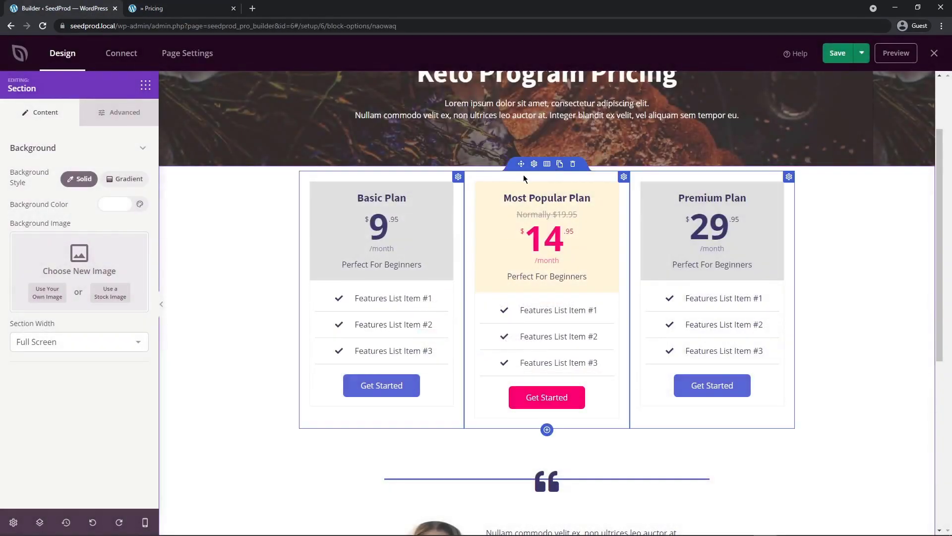
left_click(523, 174)
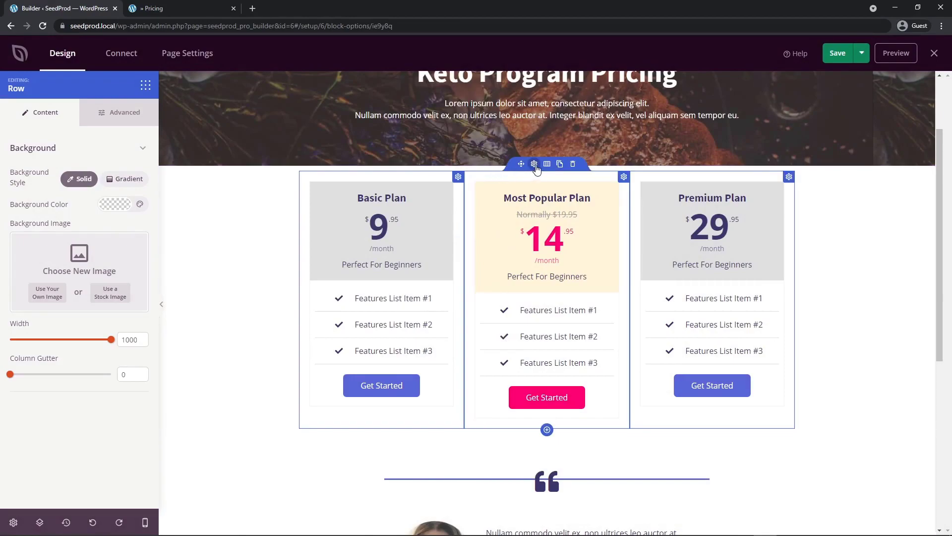
left_click(121, 113)
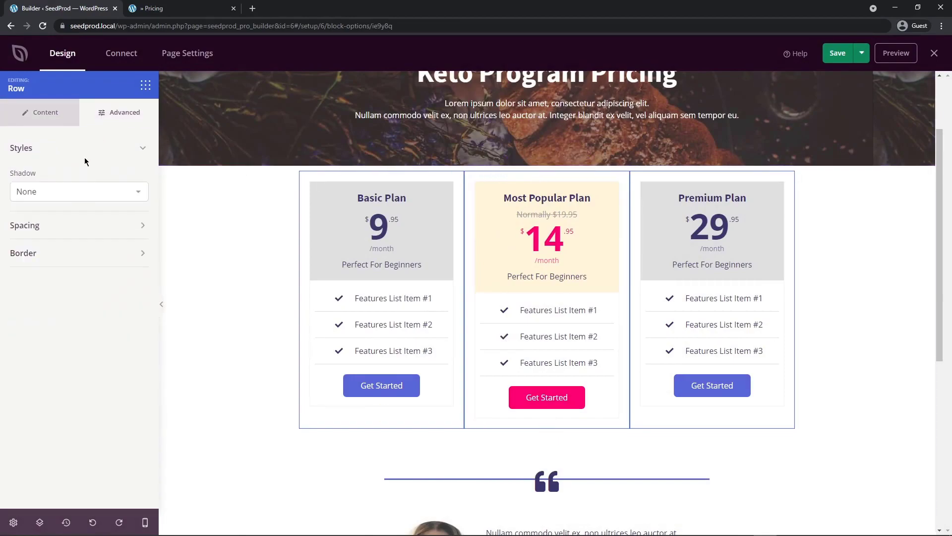
left_click(39, 228)
left_click(135, 266)
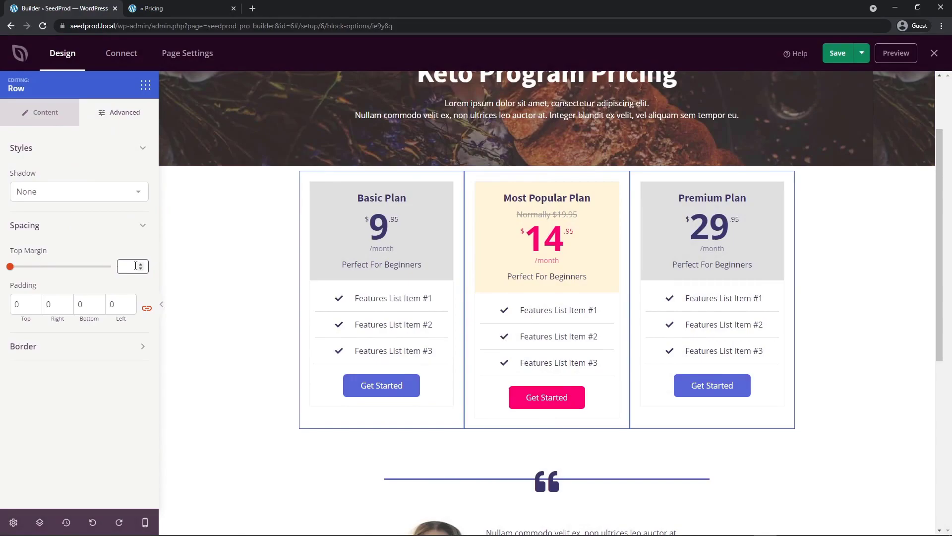
type("50")
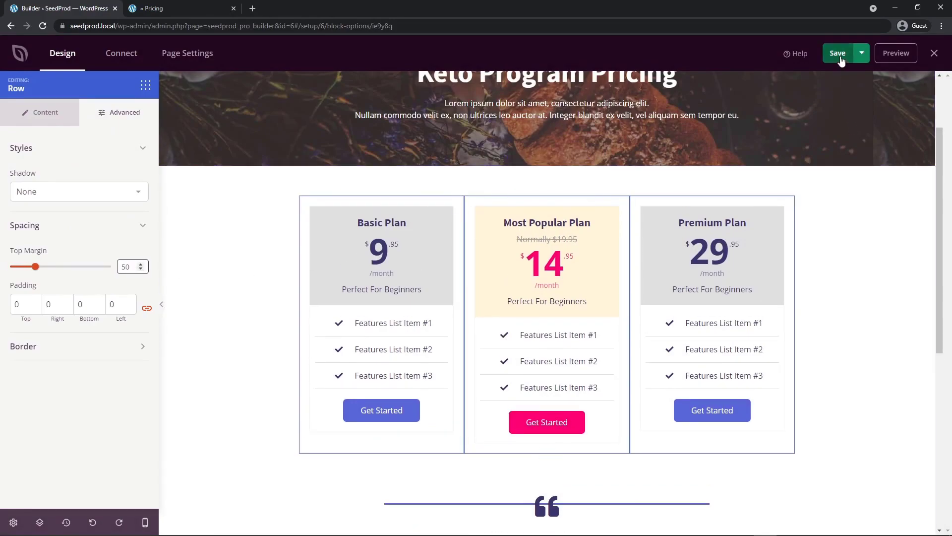
left_click(837, 53)
Step: Reload the live Pricing tab to confirm the new spacing between the hero and the plan cards
left_click(161, 9)
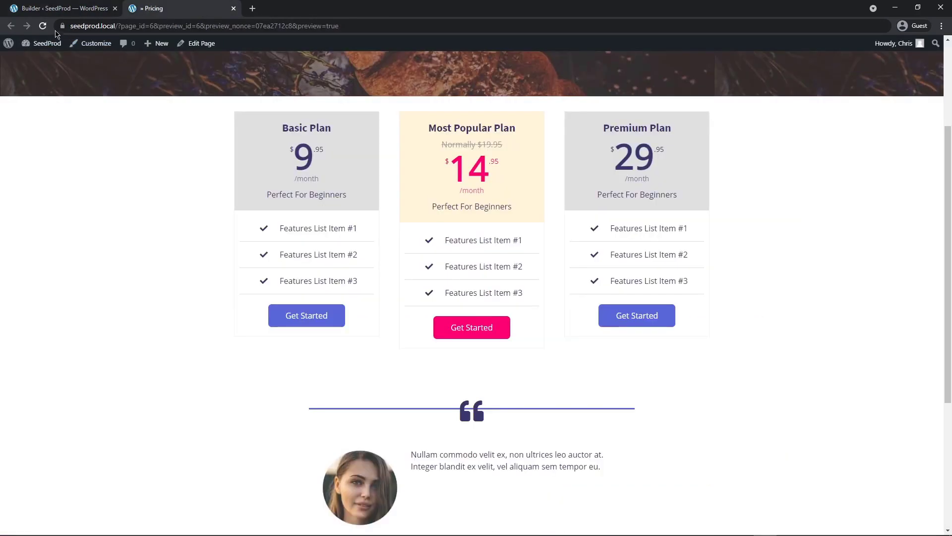
left_click(43, 26)
scroll(944, 77, "down", 1)
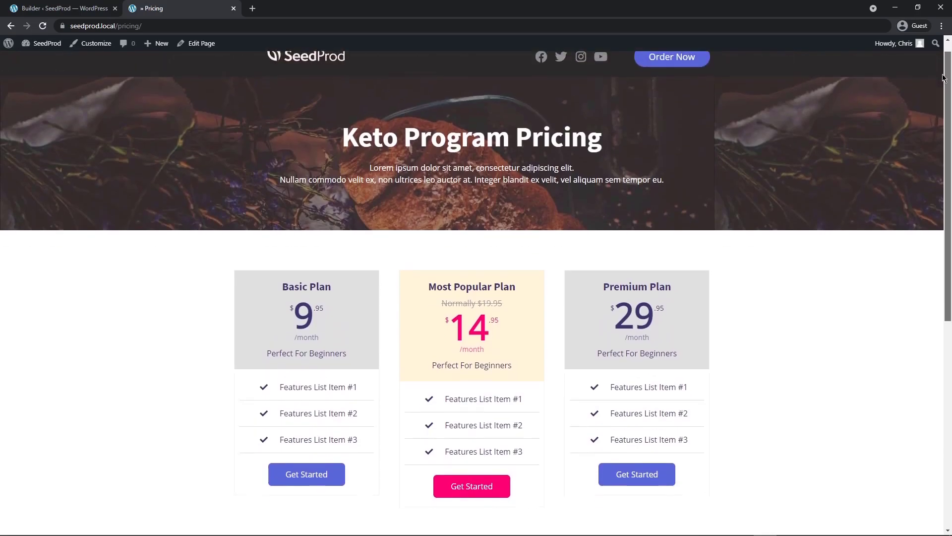